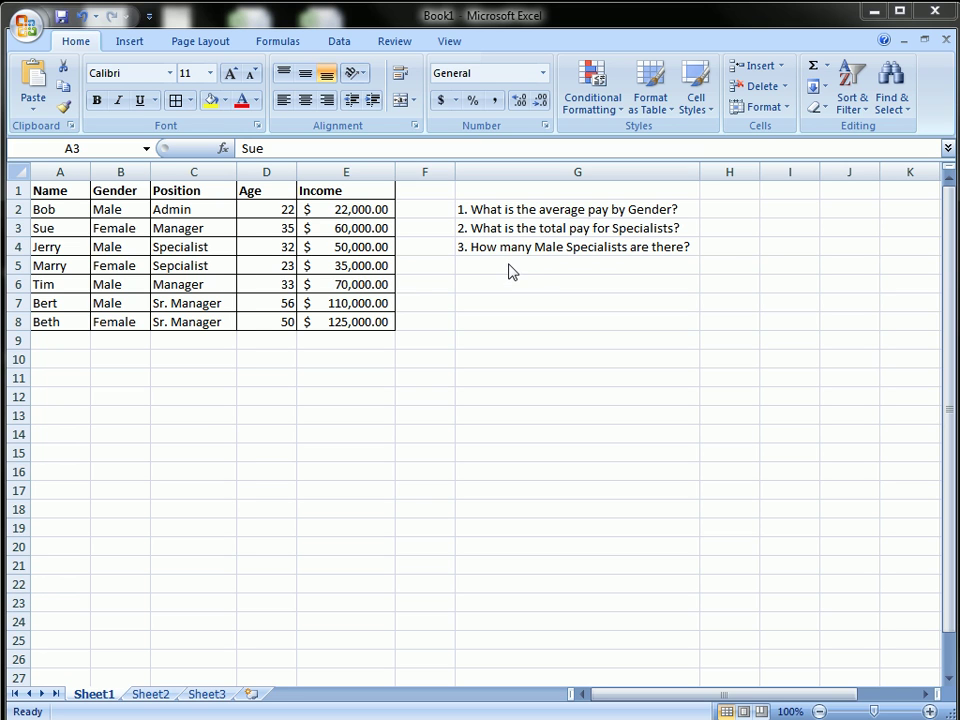
Step: Enter '4. What is the average age of all employees' in cell G5
click(574, 268)
text(4)
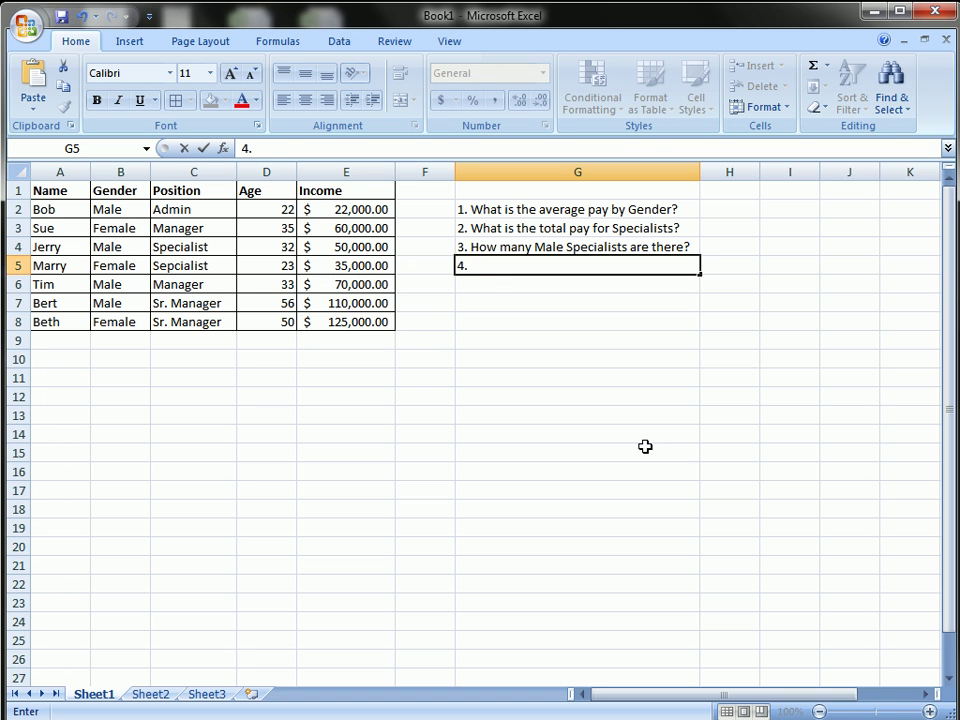
text(. What is t)
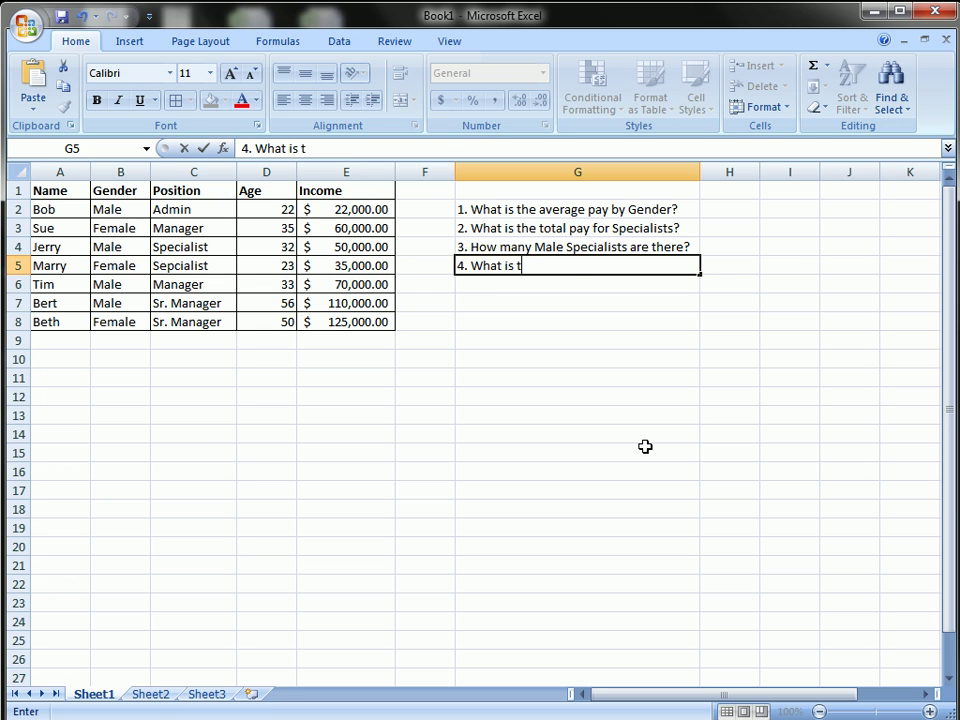
text(he average age)
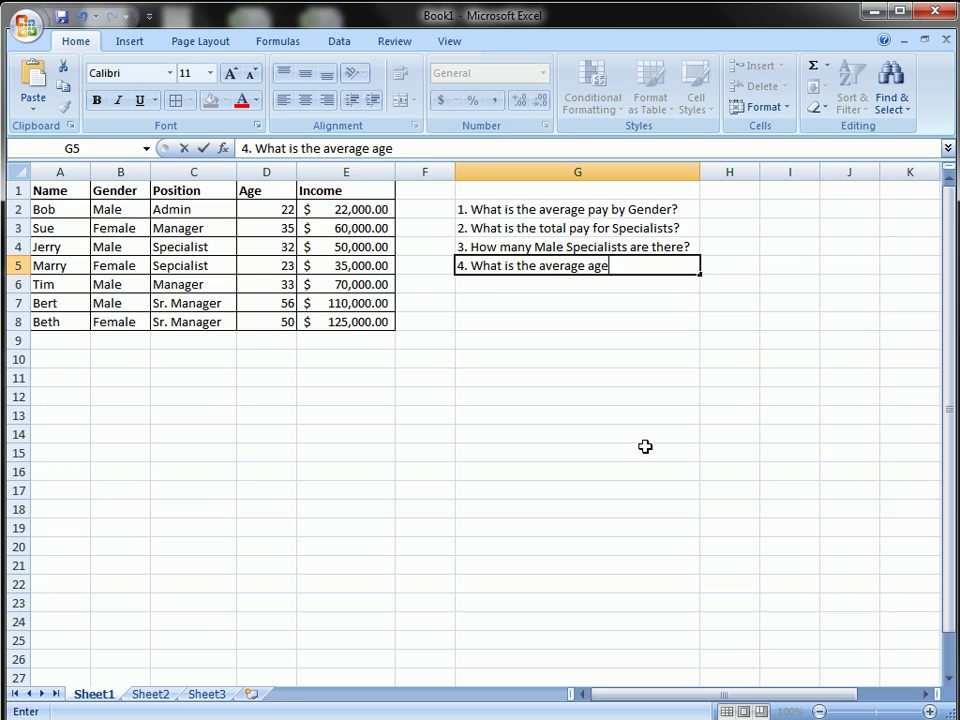
text( of all employees)
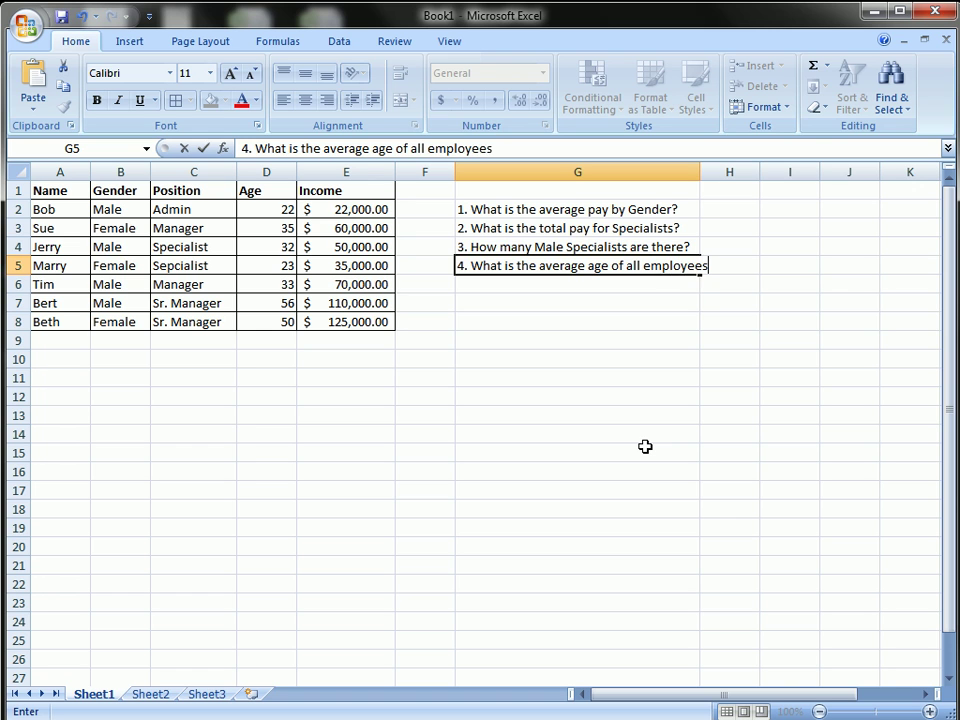
key(Return)
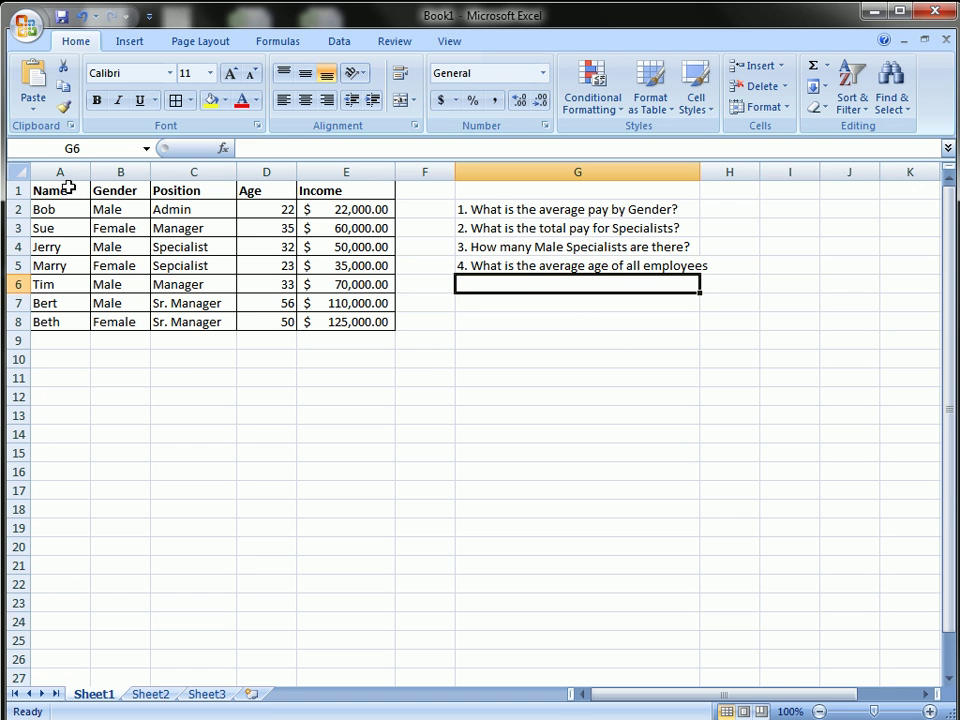
drag(68, 188, 332, 184)
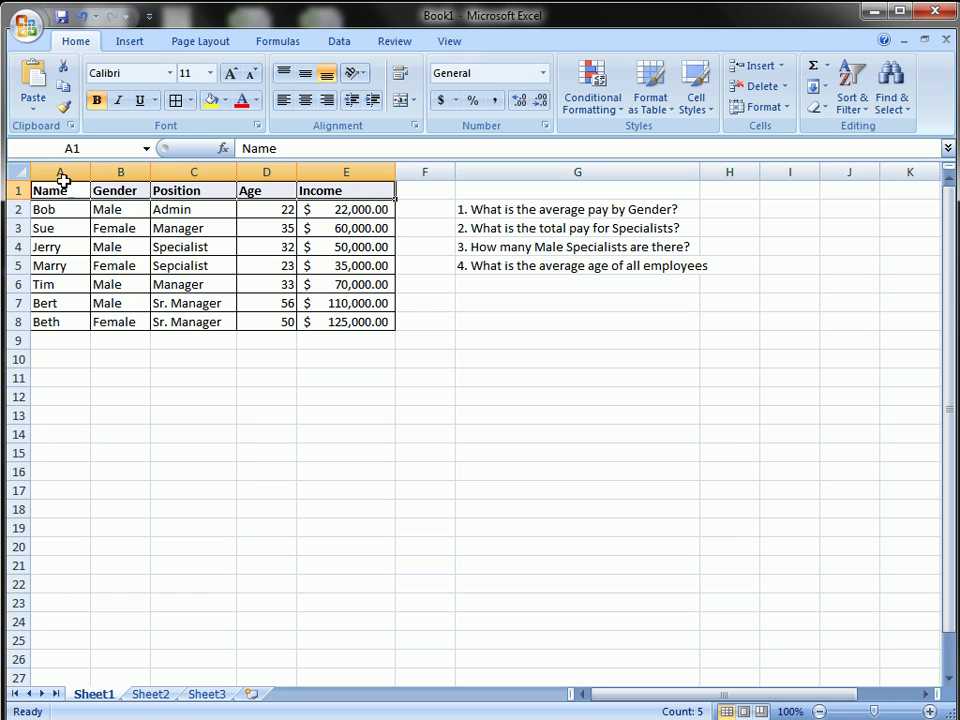
click(313, 188)
click(285, 190)
click(208, 191)
click(129, 191)
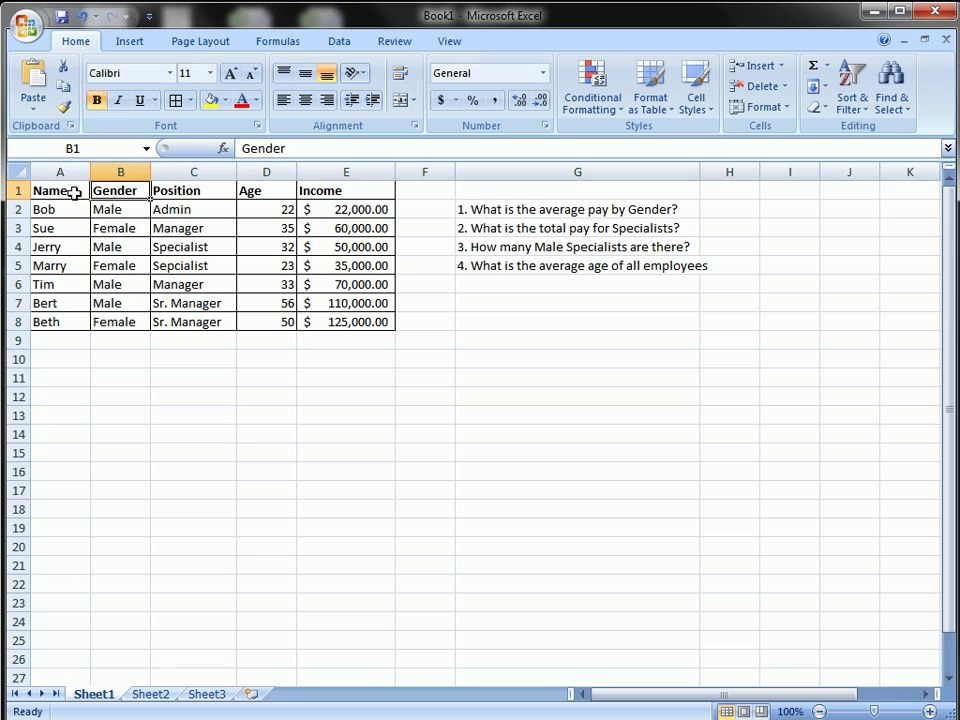
click(73, 191)
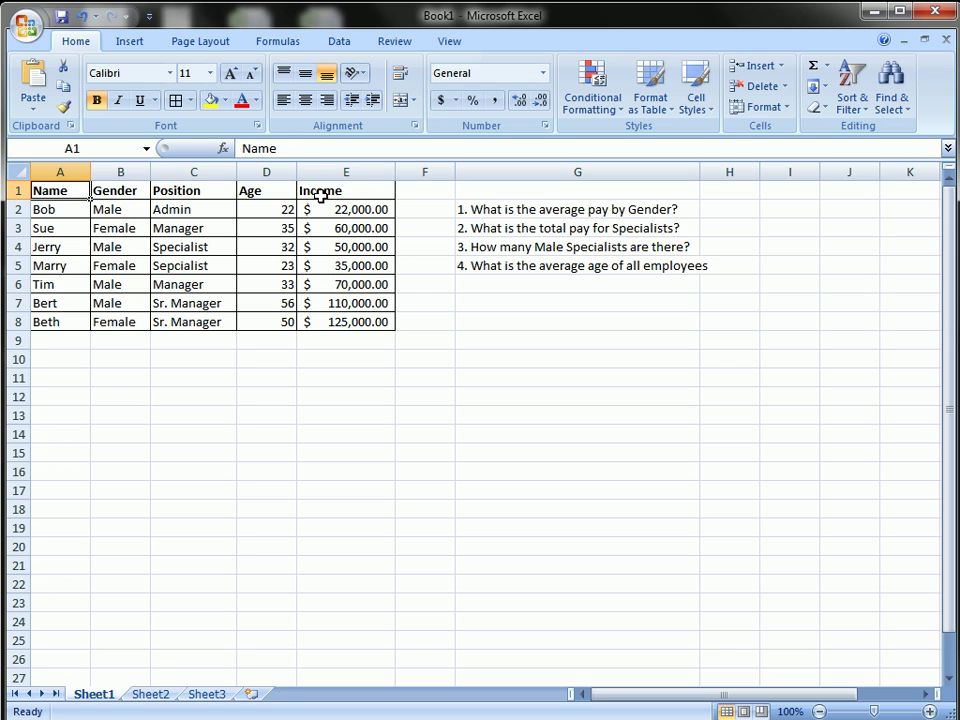
drag(345, 192, 75, 189)
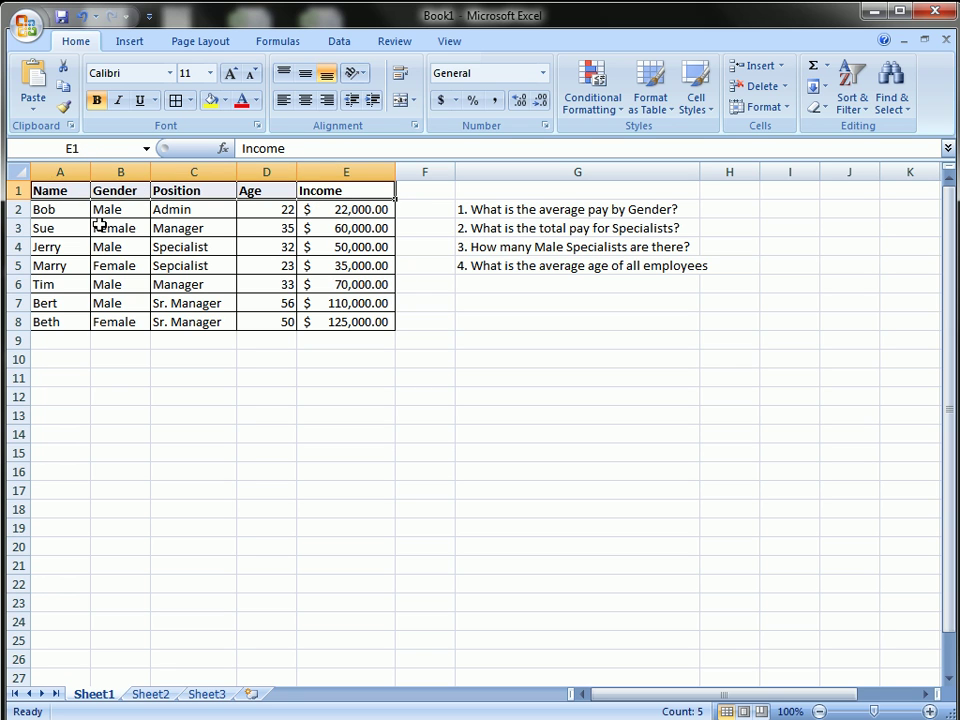
click(122, 209)
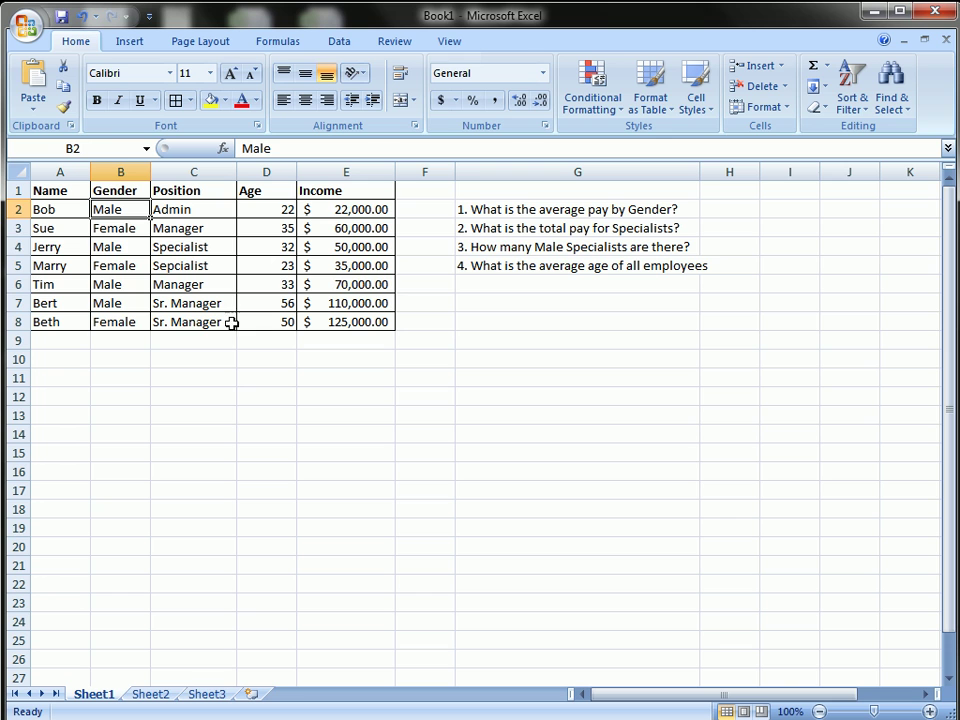
Step: Insert a PivotTable of Sheet1!$A$1:$E$8 on a new worksheet, then go back to Sheet1
key(Down)
key(Down)
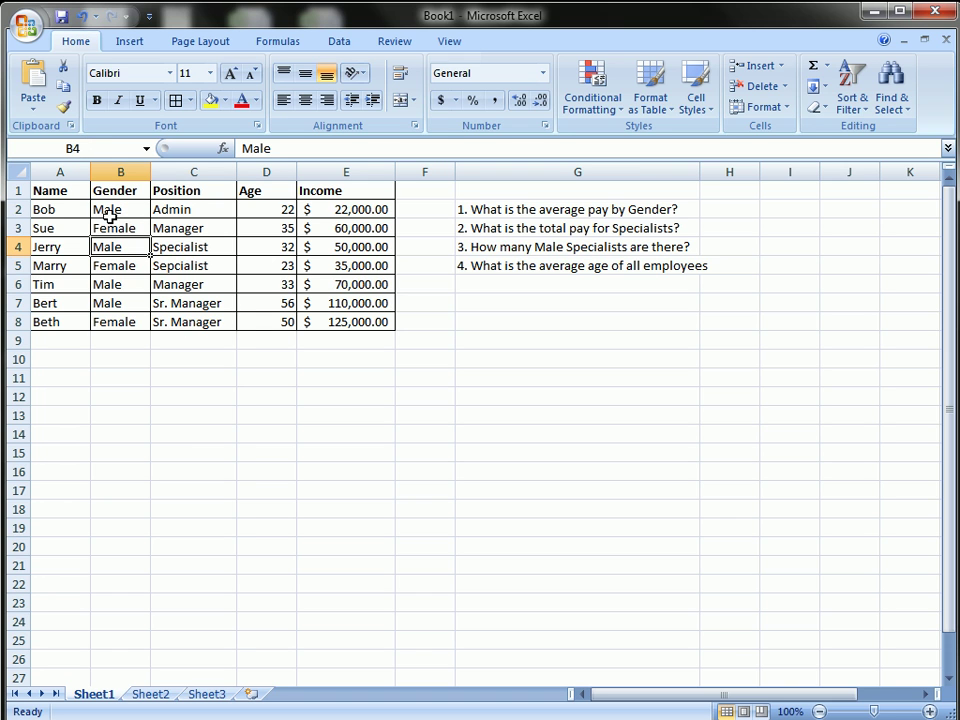
click(127, 43)
click(40, 74)
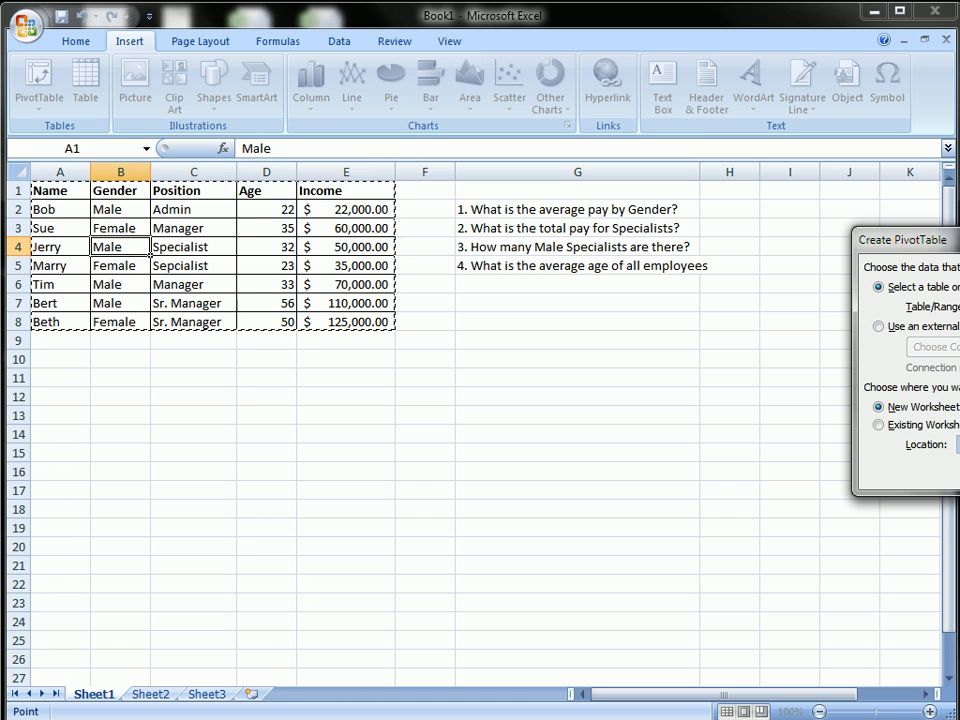
drag(905, 240, 537, 317)
drag(686, 325, 682, 328)
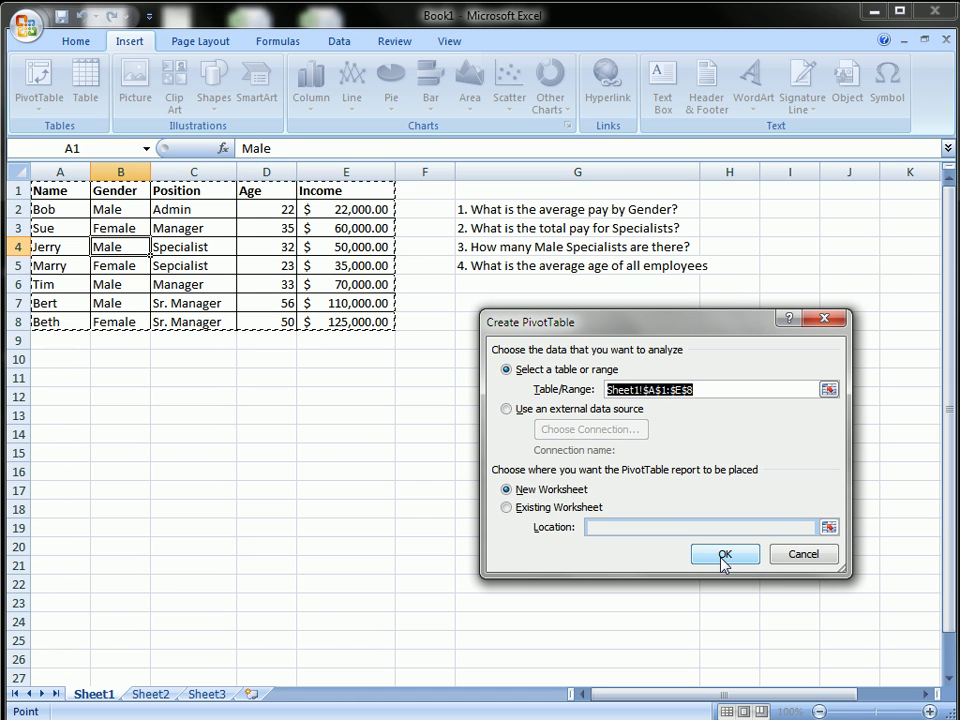
click(723, 558)
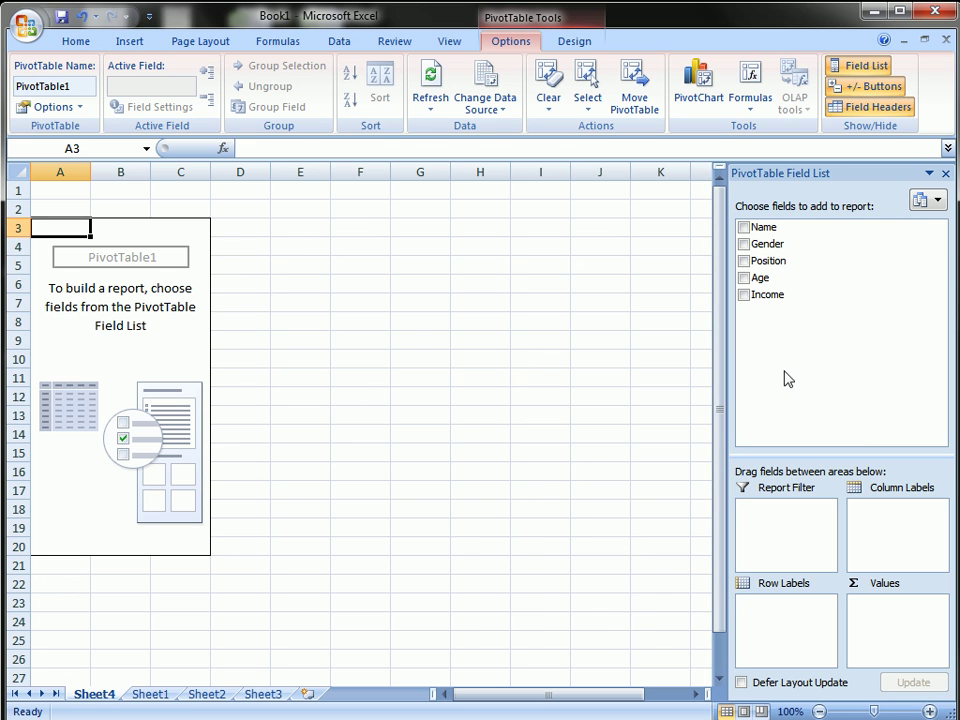
click(151, 697)
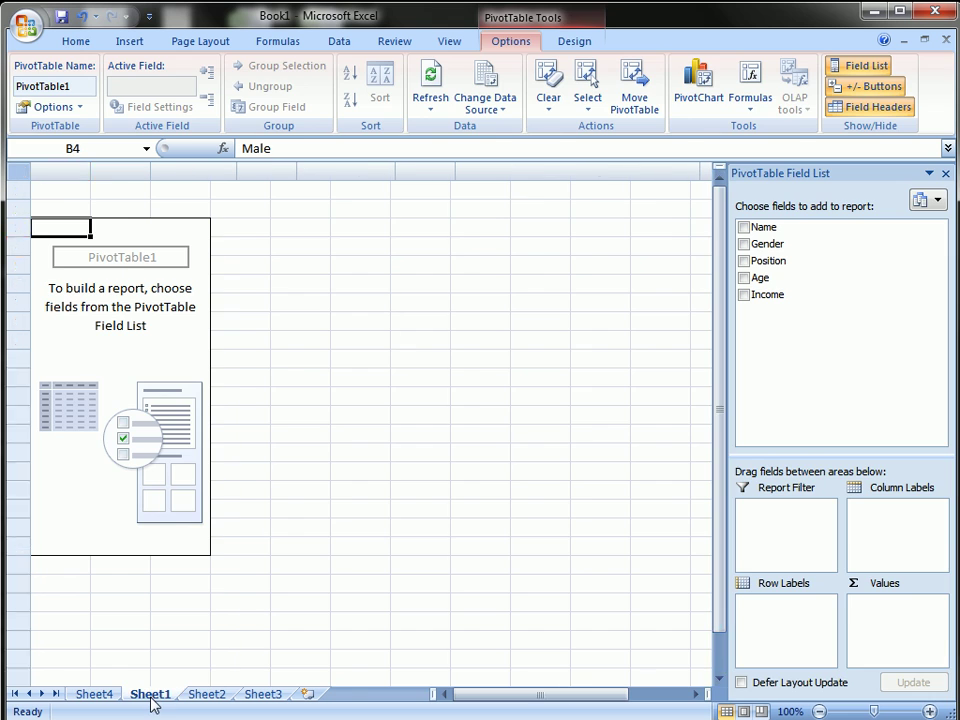
Step: Put Gender in Row Labels and Income in Values: Female 220000, Male 252000
click(92, 697)
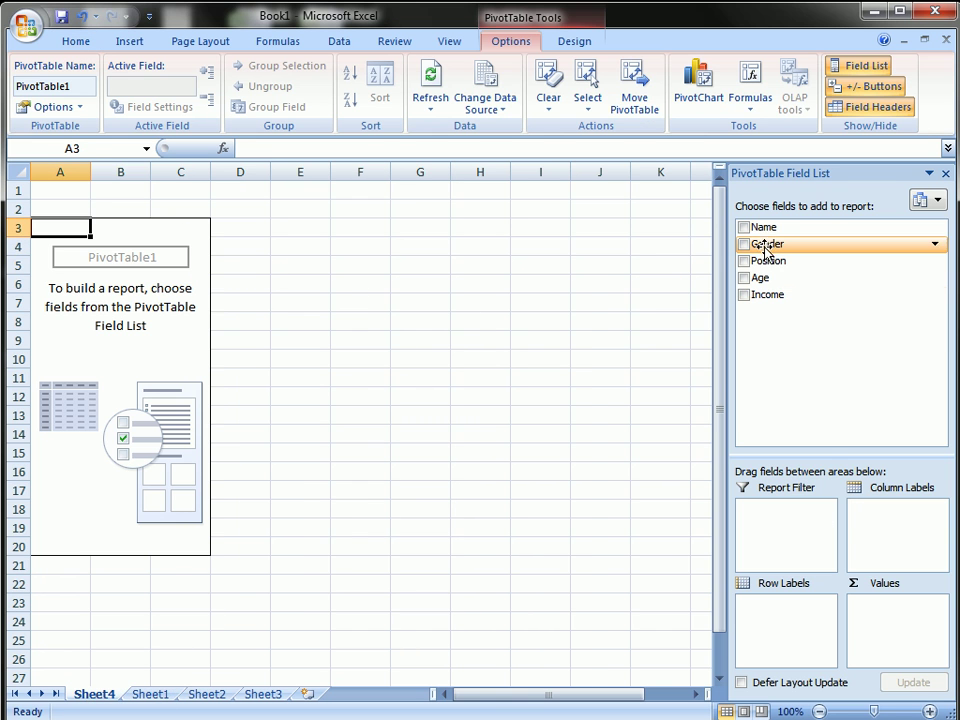
drag(765, 250, 776, 619)
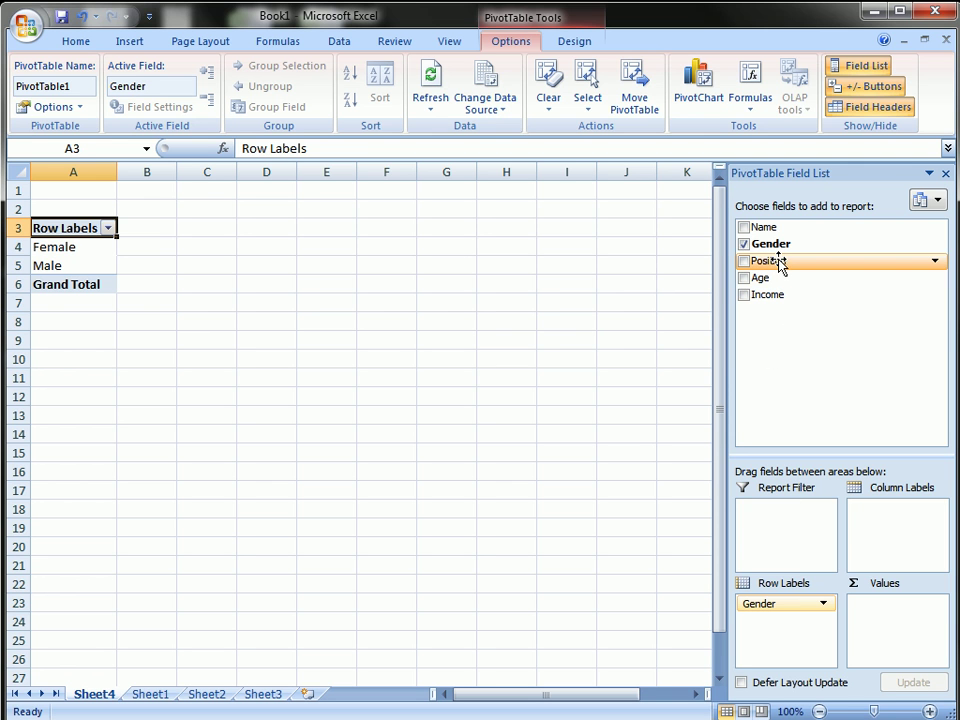
click(150, 692)
click(98, 693)
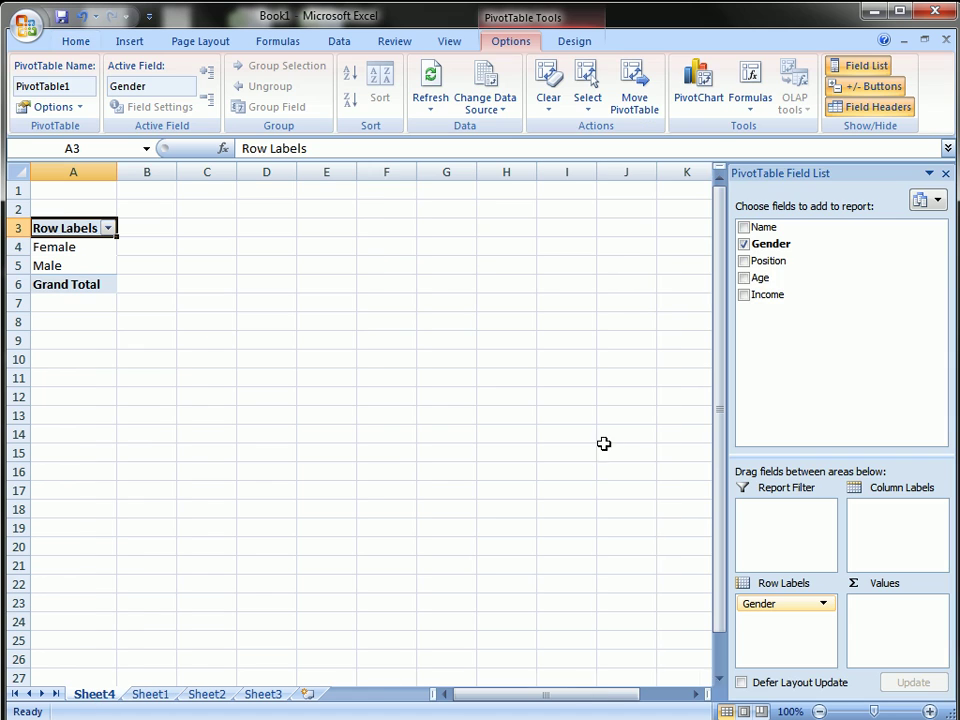
drag(767, 298, 910, 640)
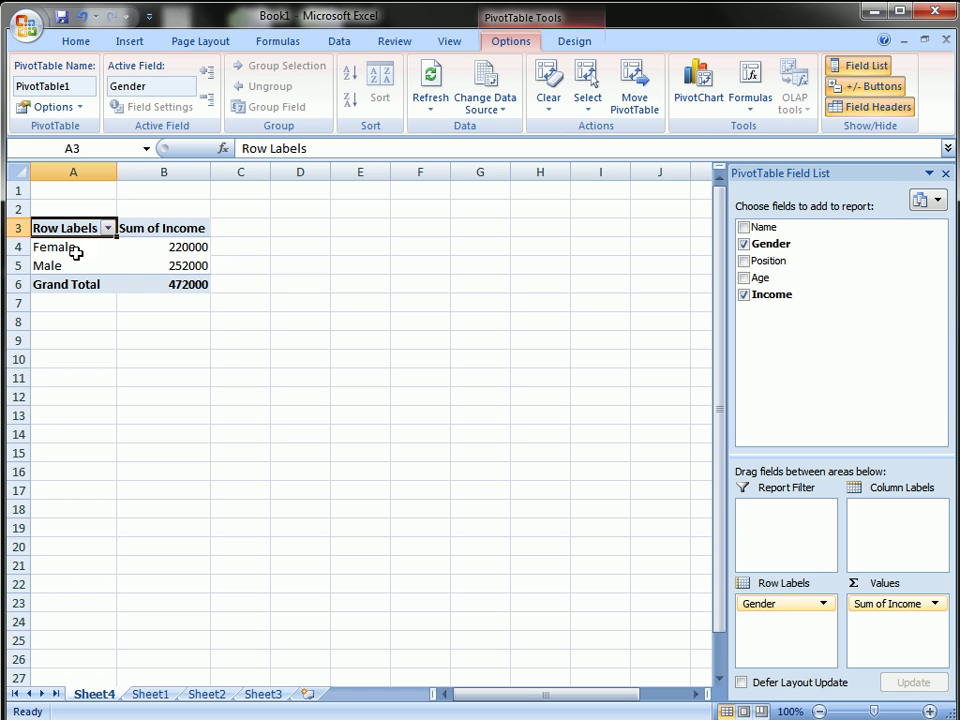
click(171, 247)
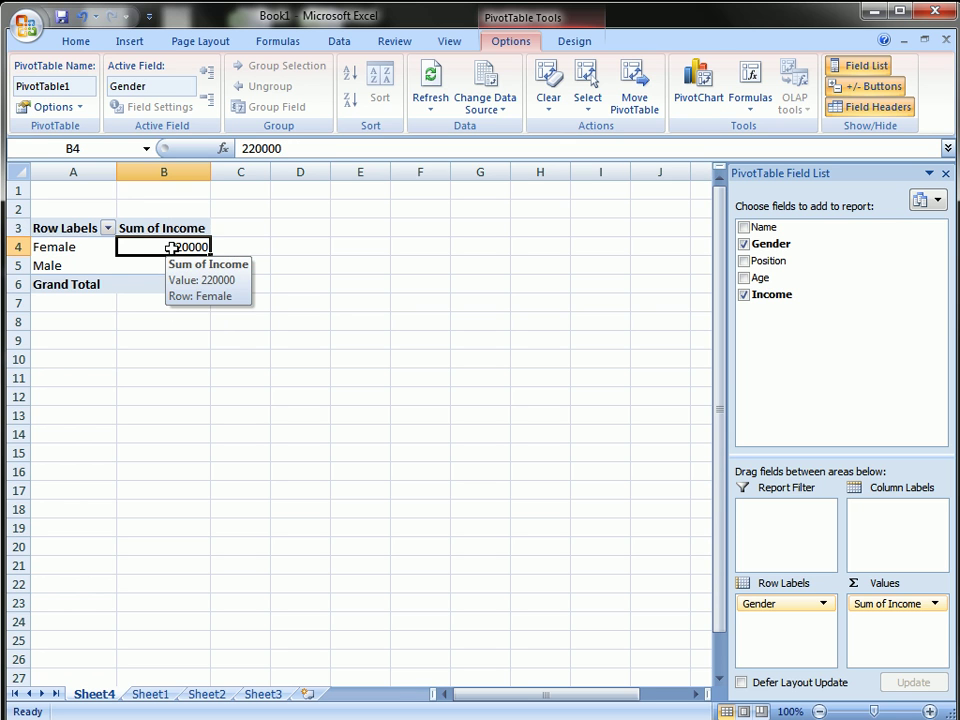
click(140, 228)
Step: Change Sum of Income to Average of Income: Female 73333.33, Male 63000
right_click(140, 228)
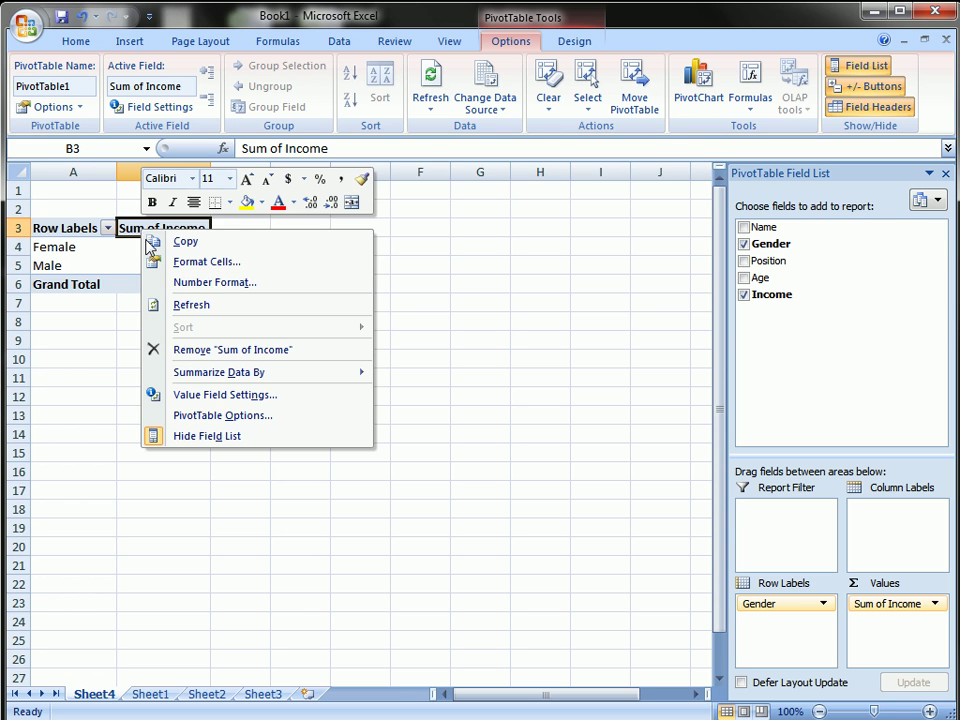
click(238, 396)
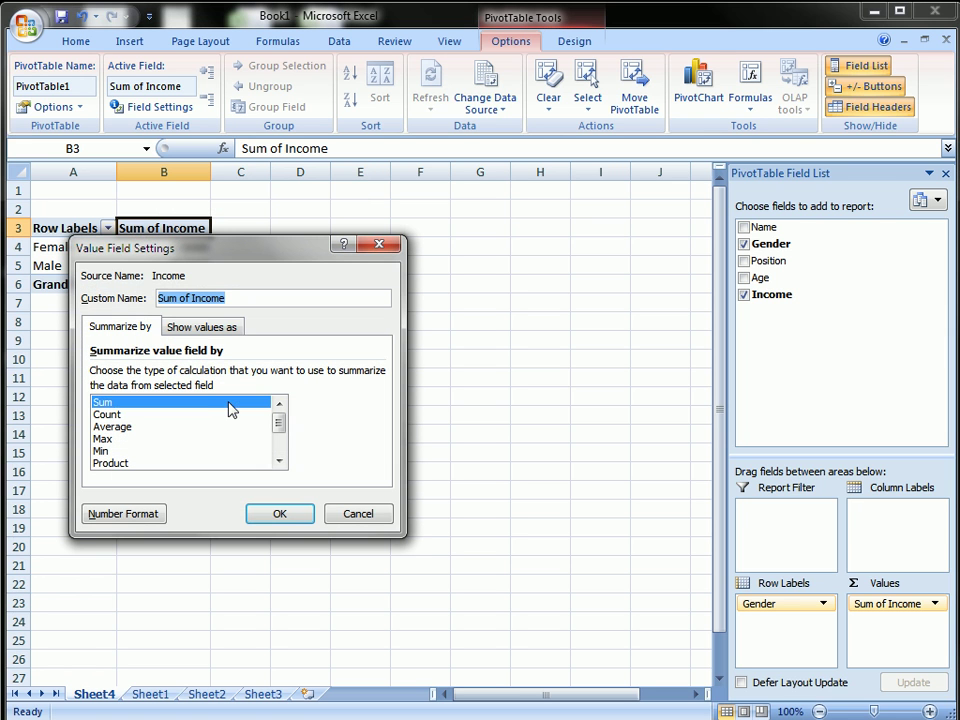
click(127, 430)
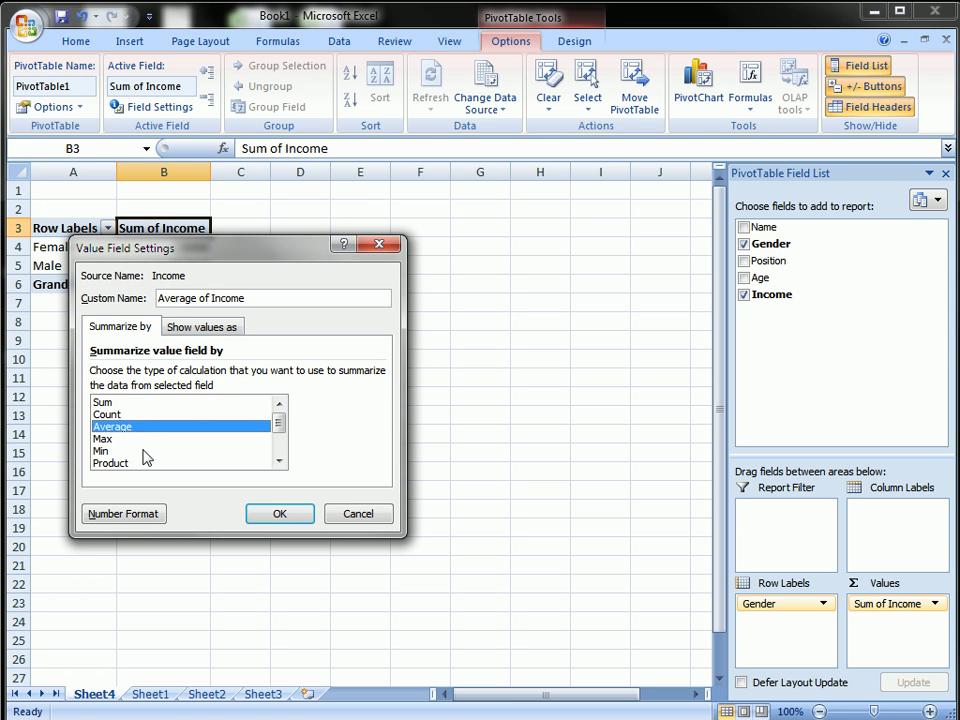
drag(143, 252, 409, 232)
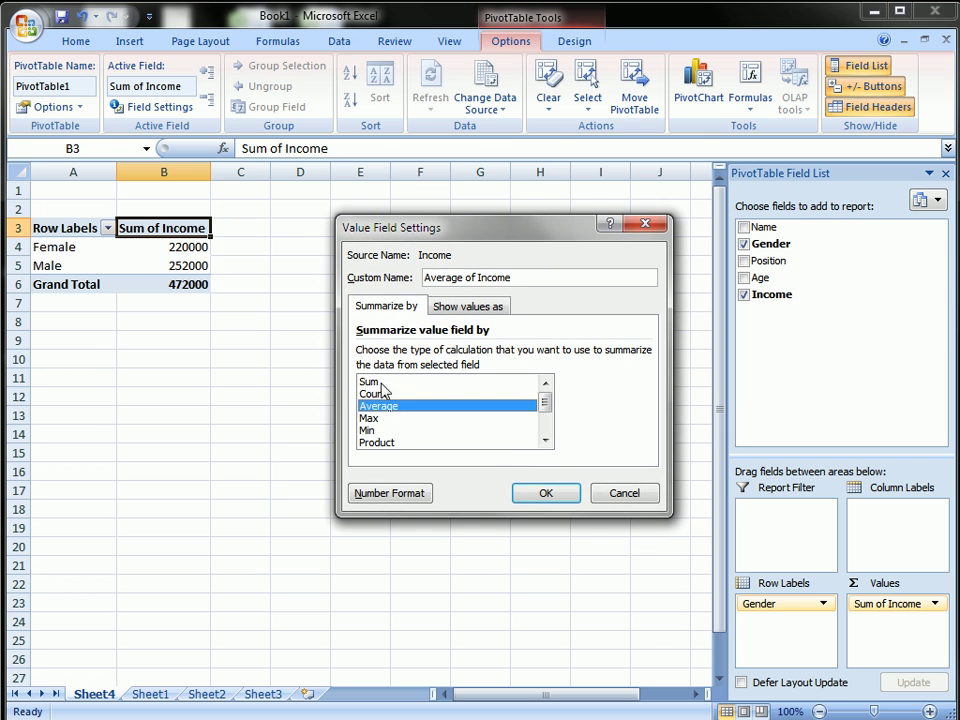
click(545, 494)
click(324, 265)
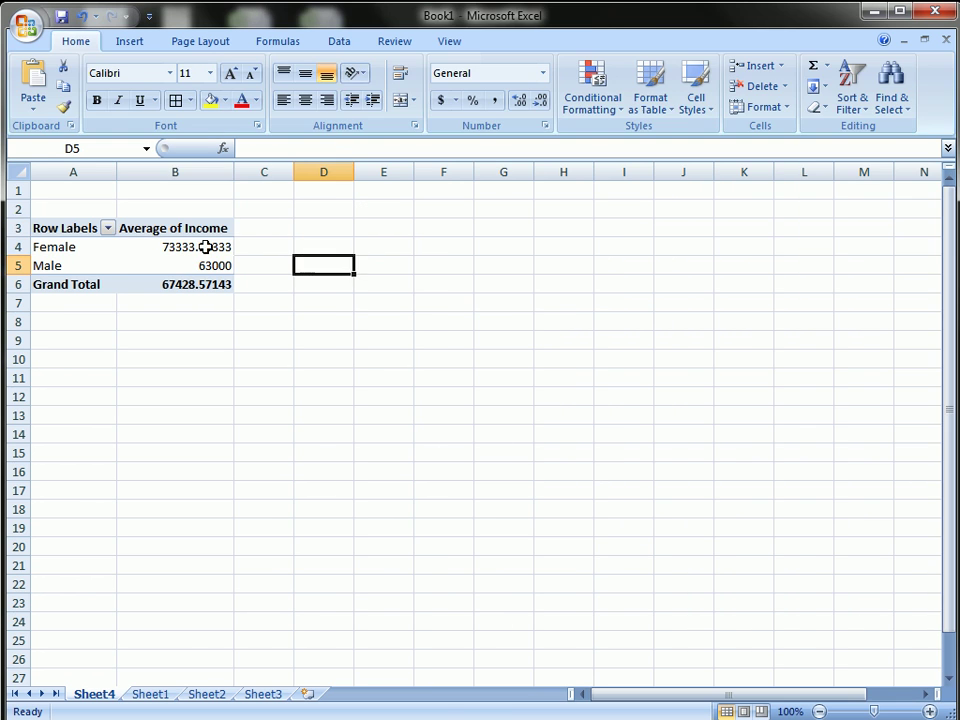
drag(212, 246, 188, 266)
click(311, 246)
click(157, 248)
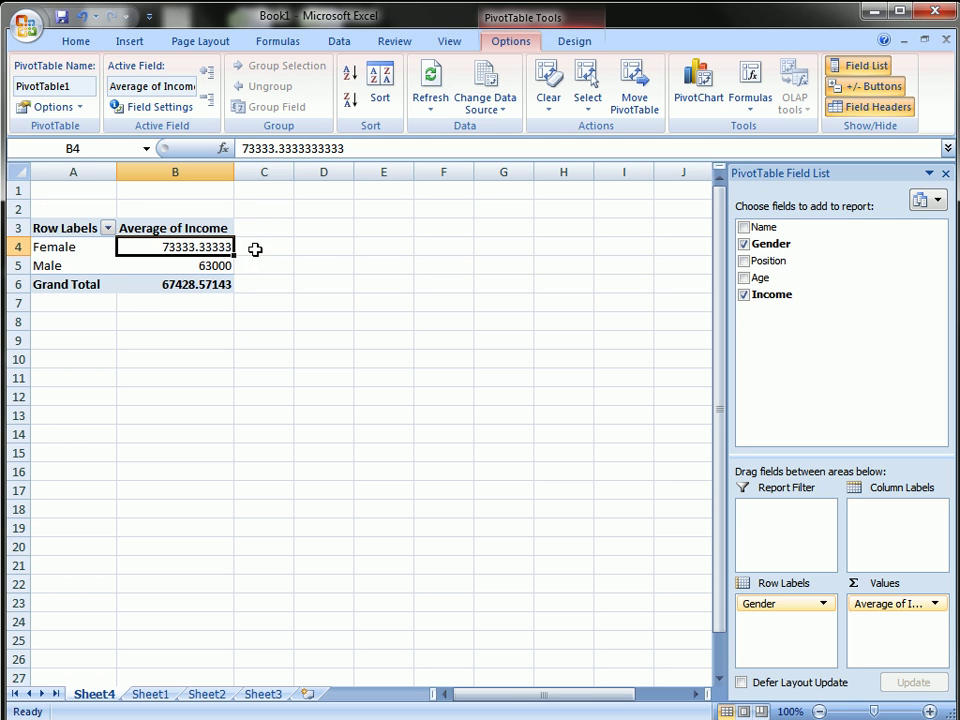
click(214, 264)
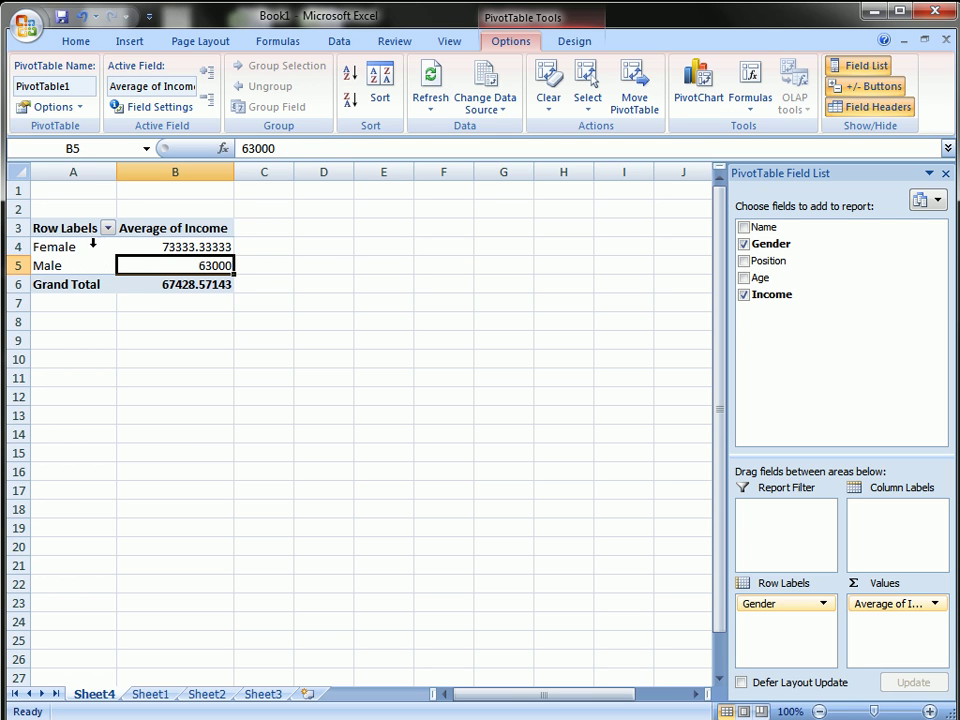
click(260, 270)
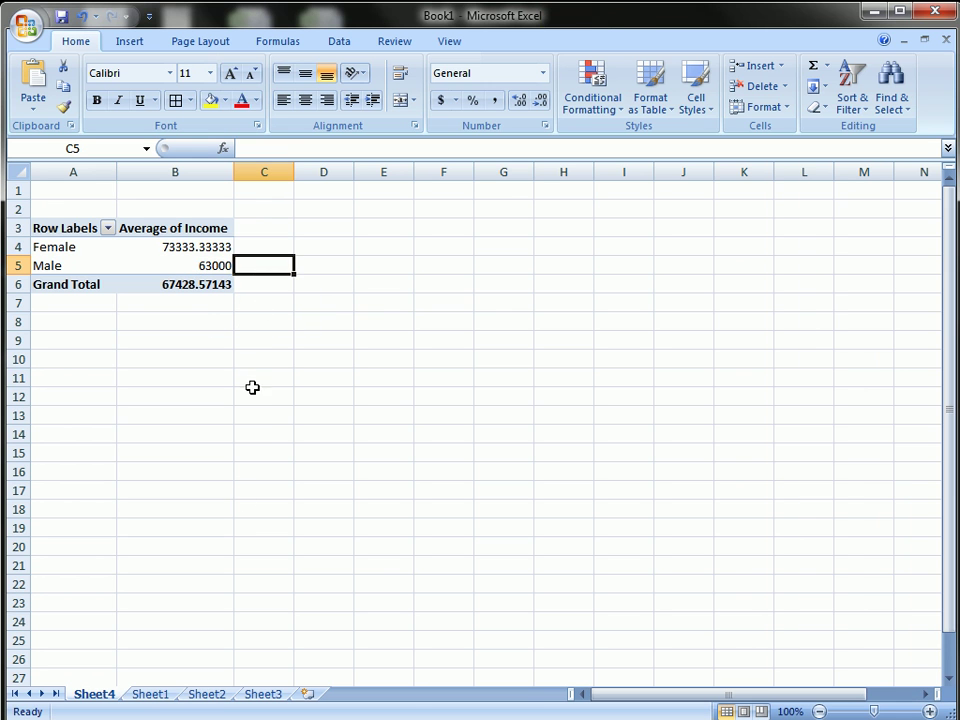
Step: Change the Specialist's income in Sheet1 cell E4 to 75,000
click(150, 694)
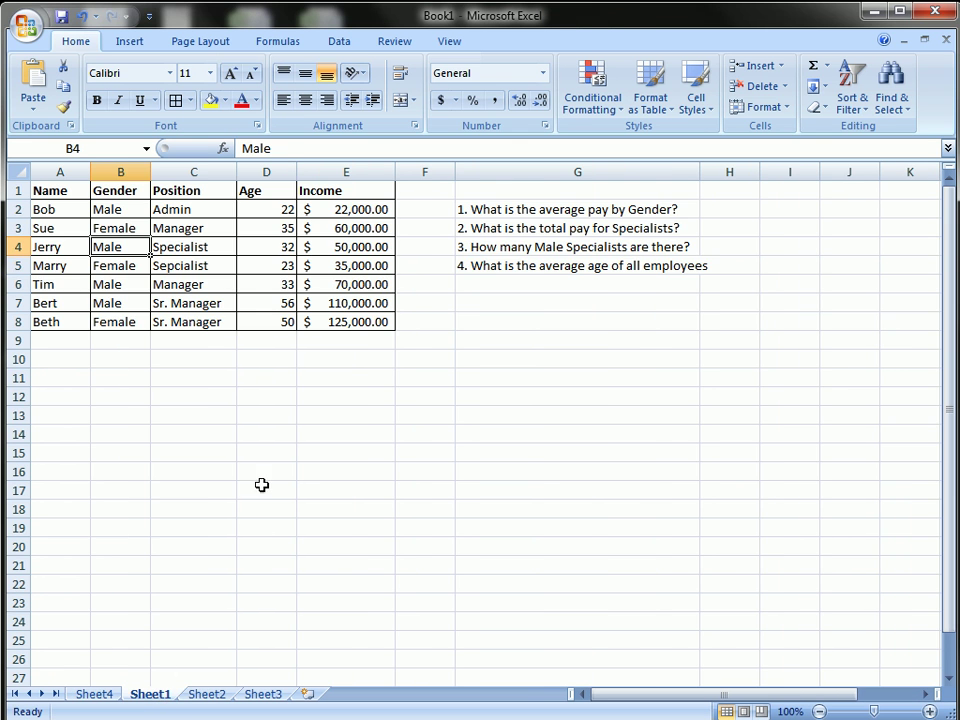
click(330, 252)
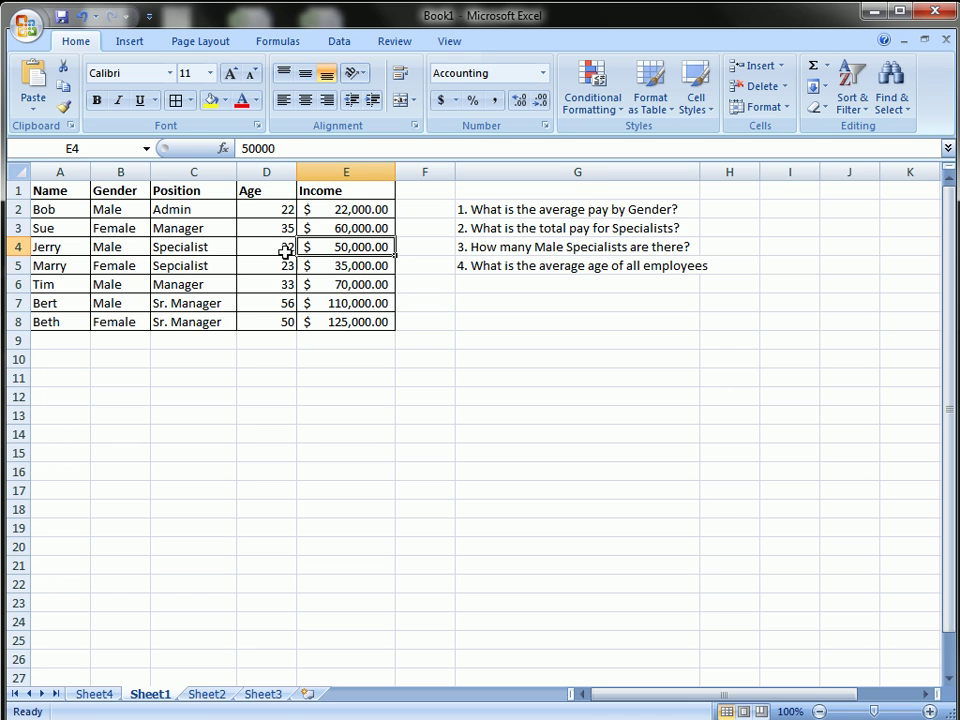
text(7)
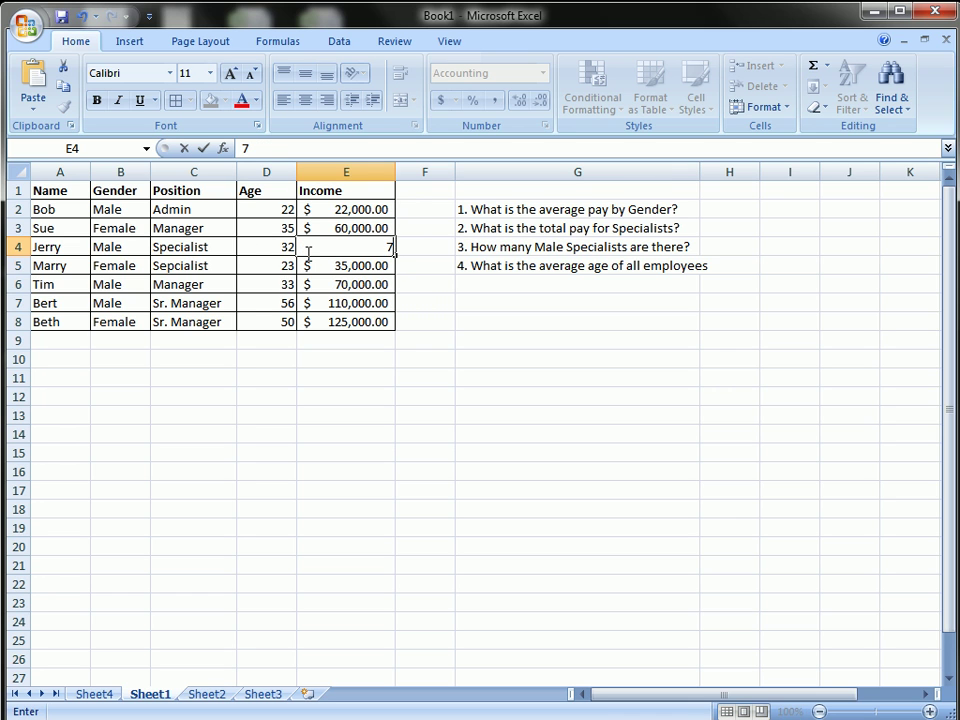
text(5,000)
key(Return)
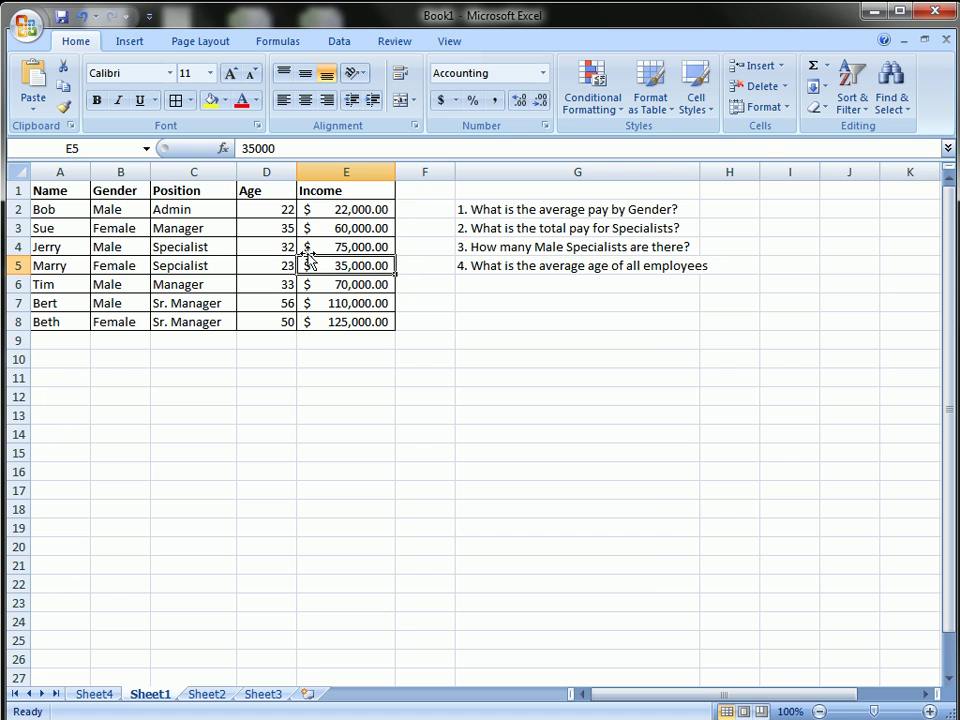
Step: Return to the Sheet4 pivot table and bring up its PivotTable Options commands
click(114, 693)
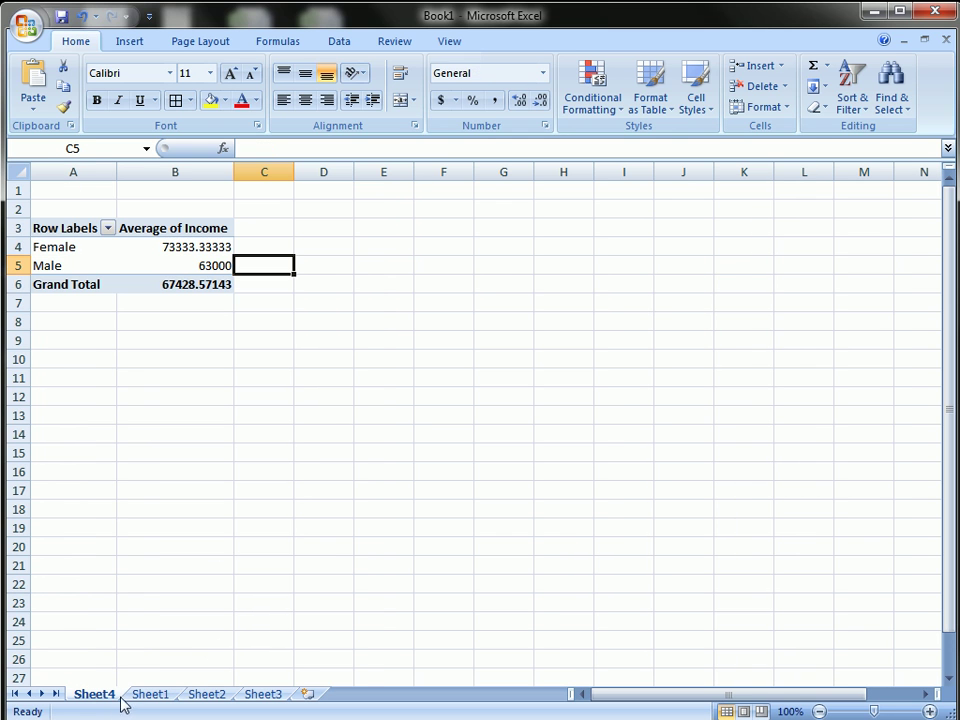
mouse_move(159, 263)
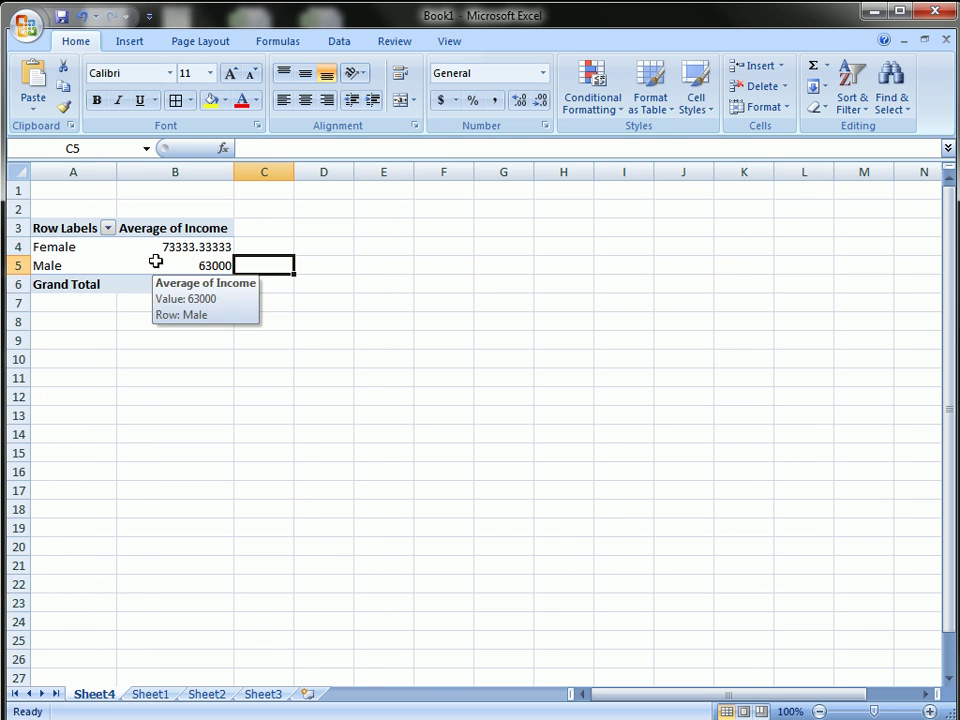
click(95, 248)
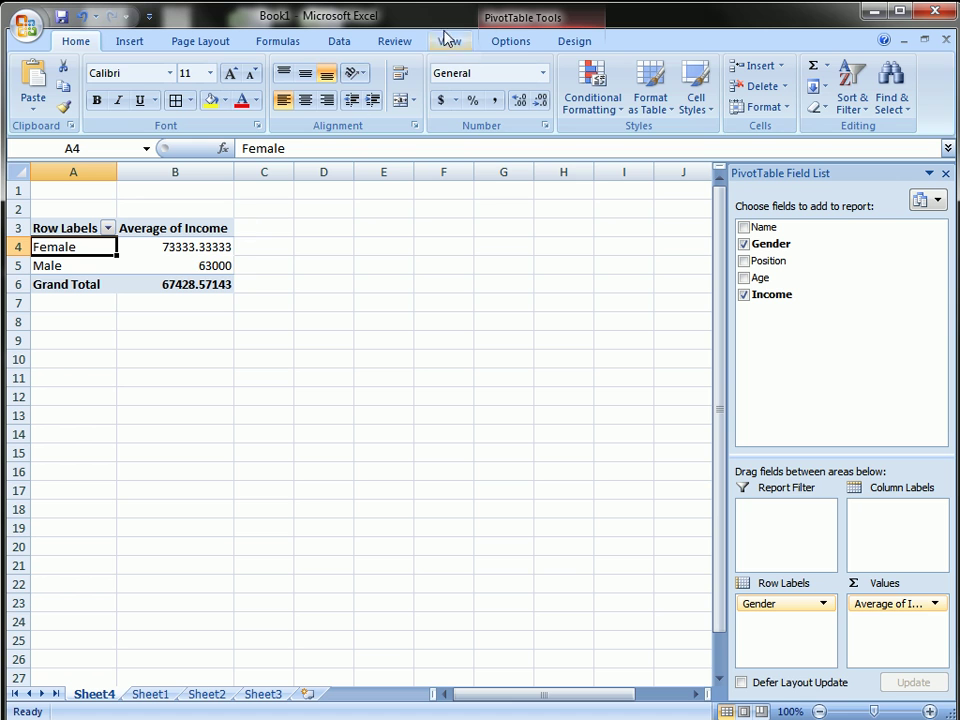
click(527, 22)
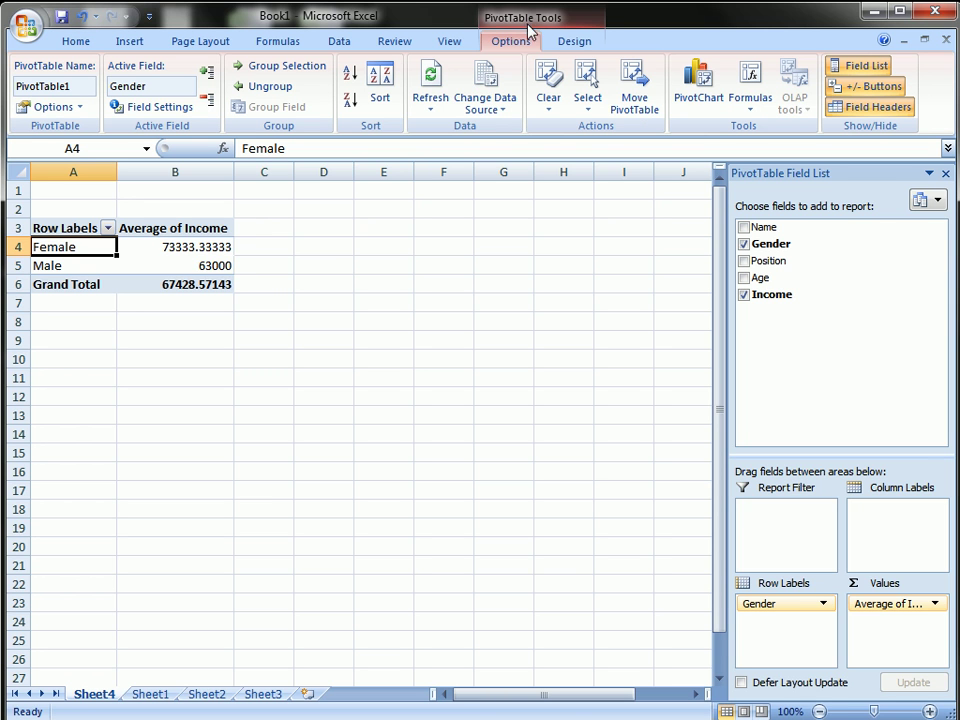
Step: Refresh the pivot table so Male shows 69250 and the grand total 71000, then view Sheet1
click(433, 88)
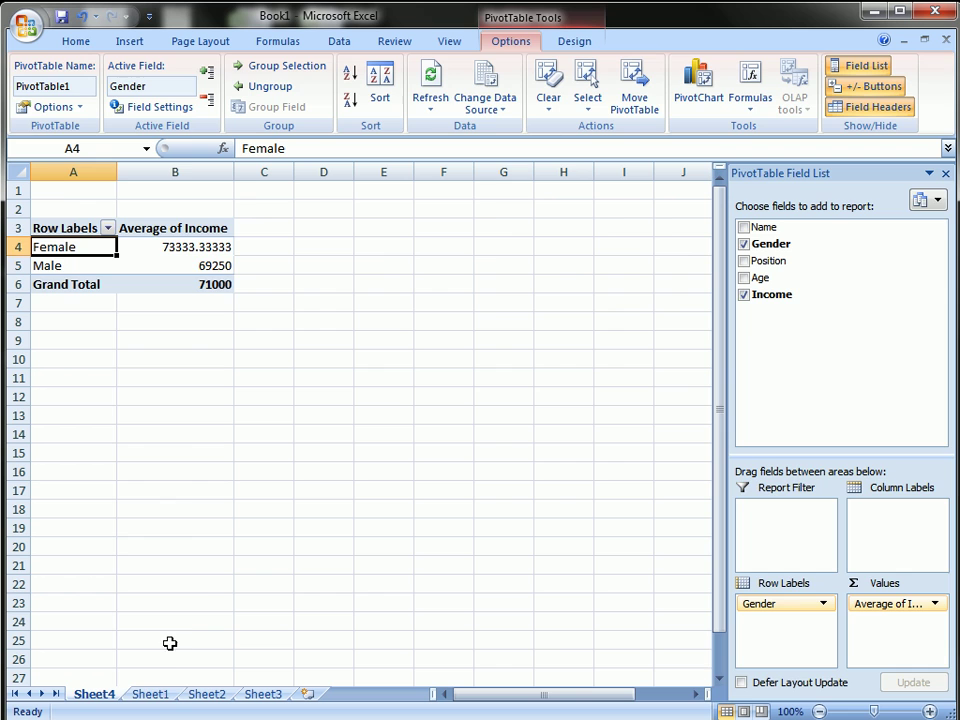
click(152, 692)
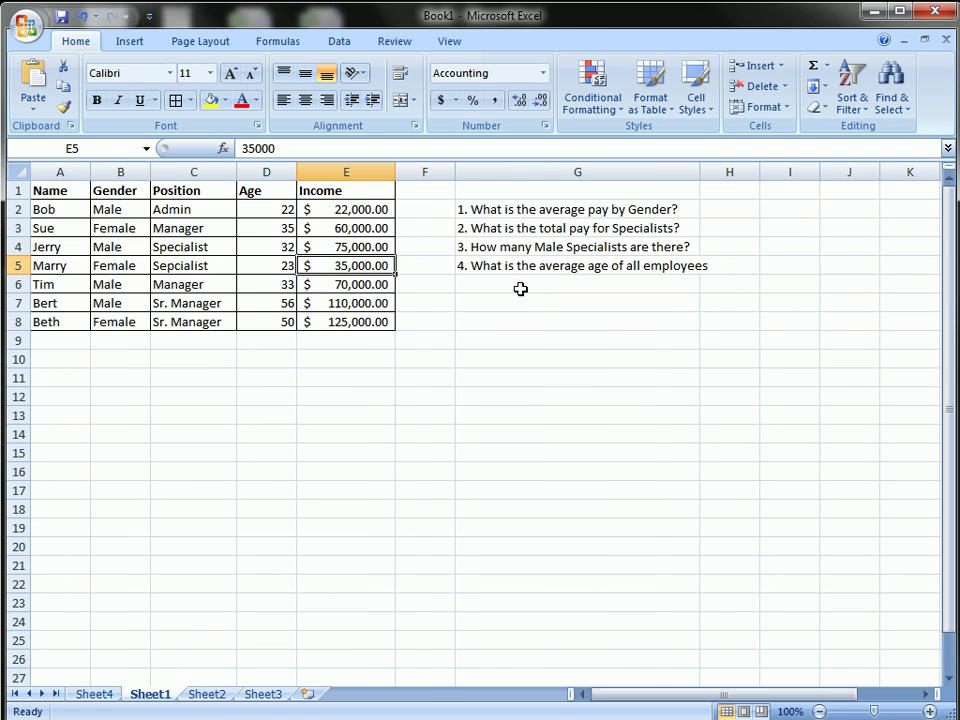
Step: Replace Gender with Position in Row Labels: Admin 22000, Specialist 75000, Sr. Manager 117500
click(95, 692)
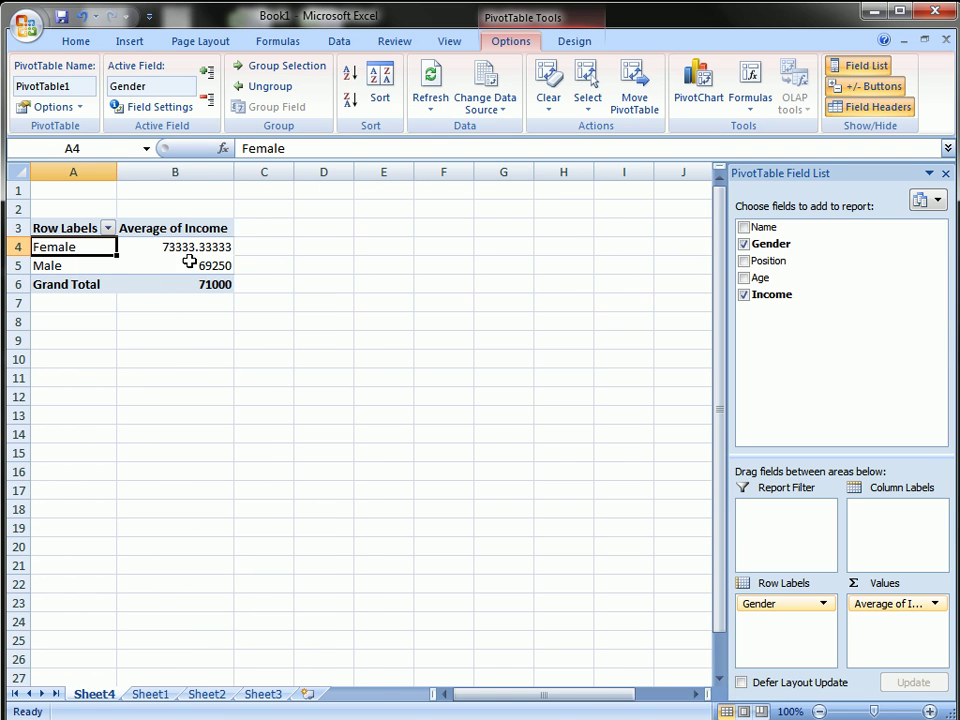
click(151, 693)
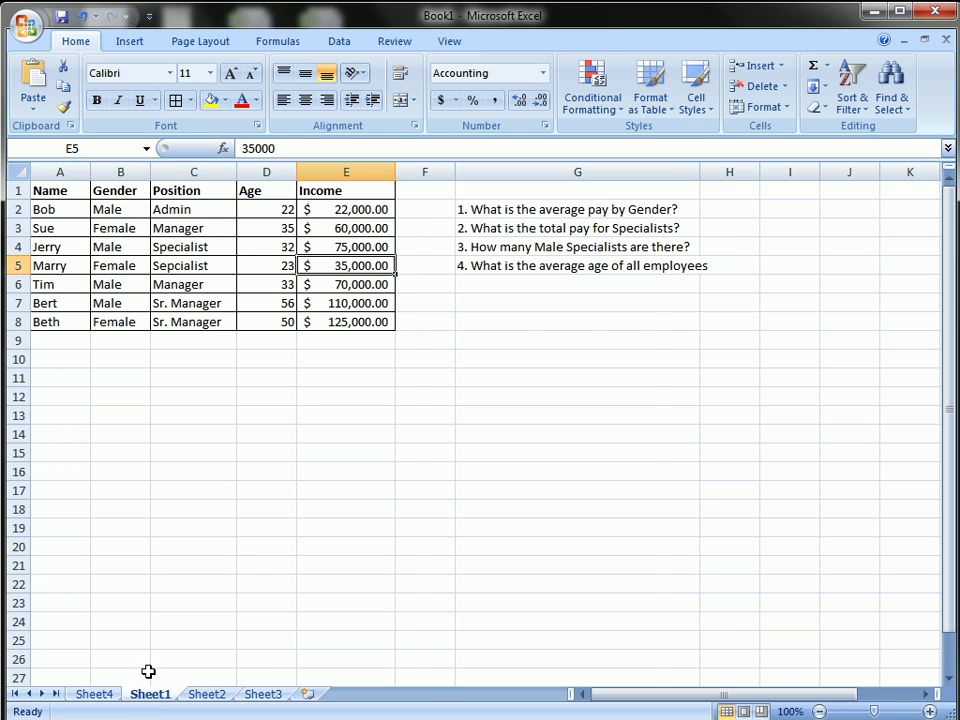
click(95, 693)
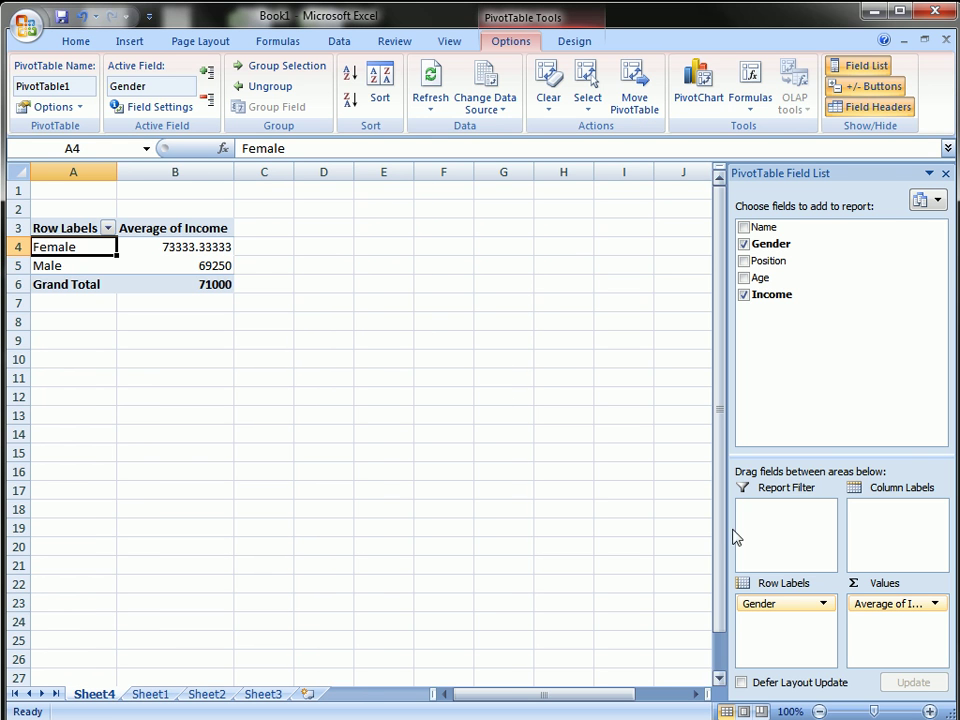
drag(790, 601, 806, 317)
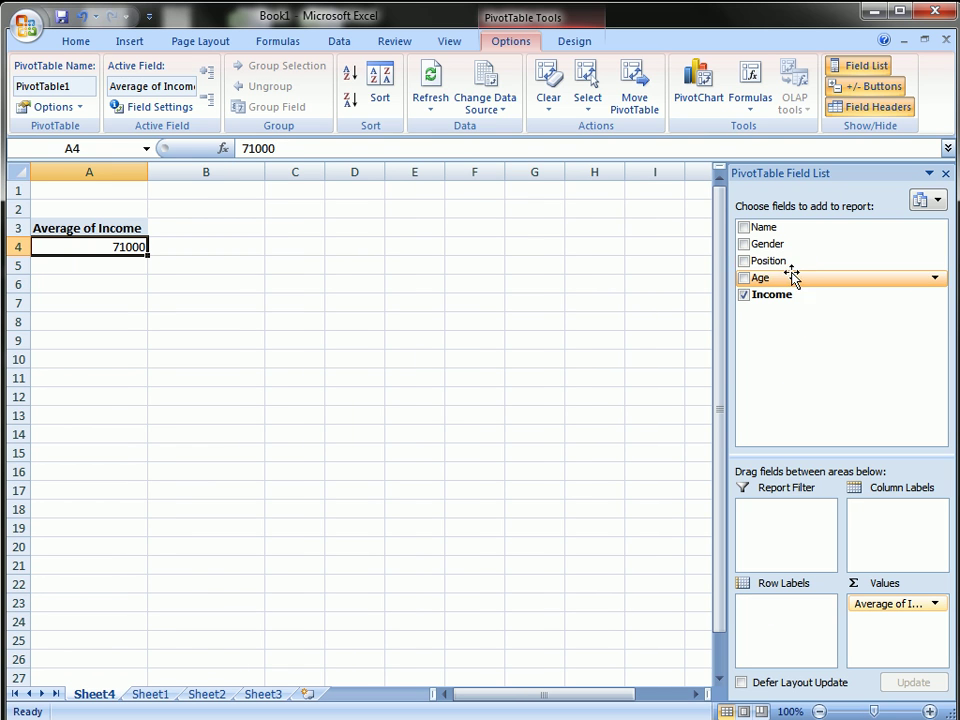
drag(777, 262, 792, 618)
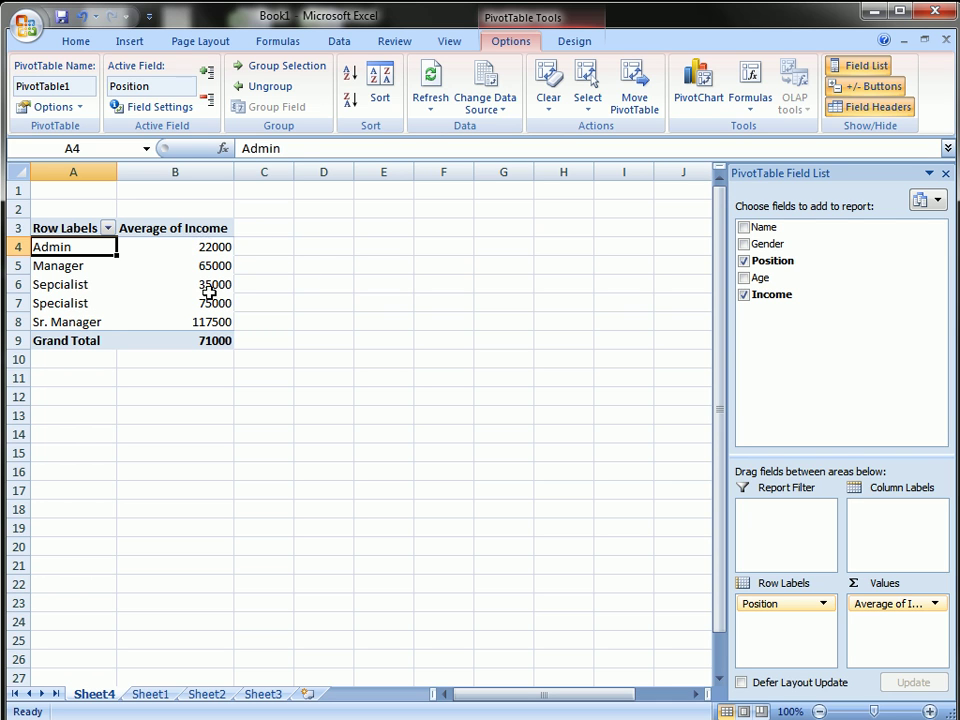
Step: Switch Average of Income back to Sum, giving Manager 130000, Sr. Manager 235000, total 497000
click(154, 227)
right_click(156, 228)
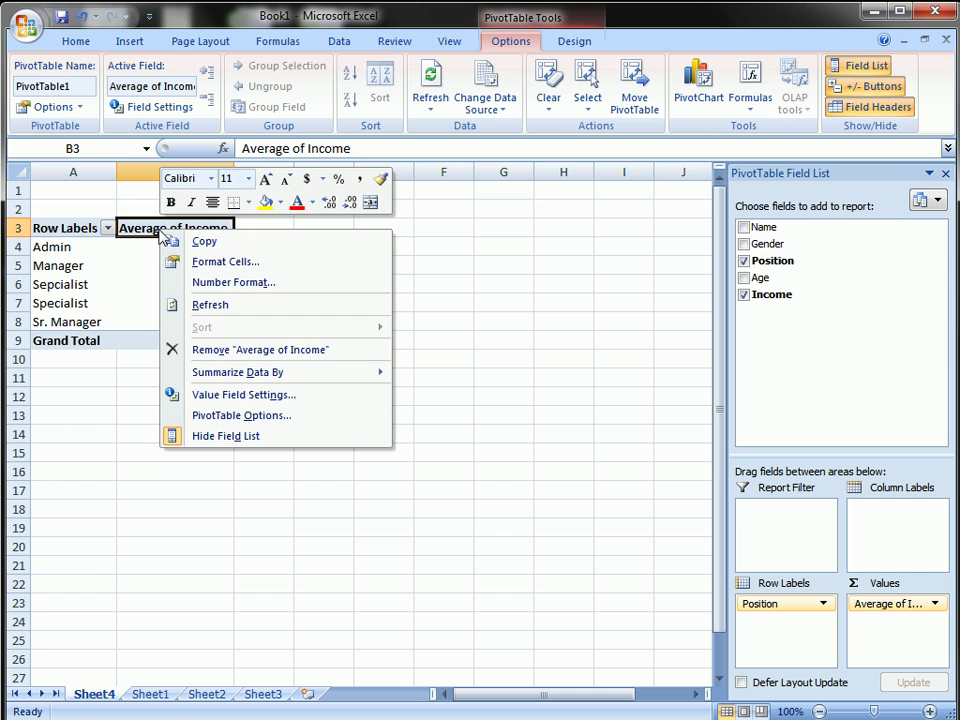
click(239, 396)
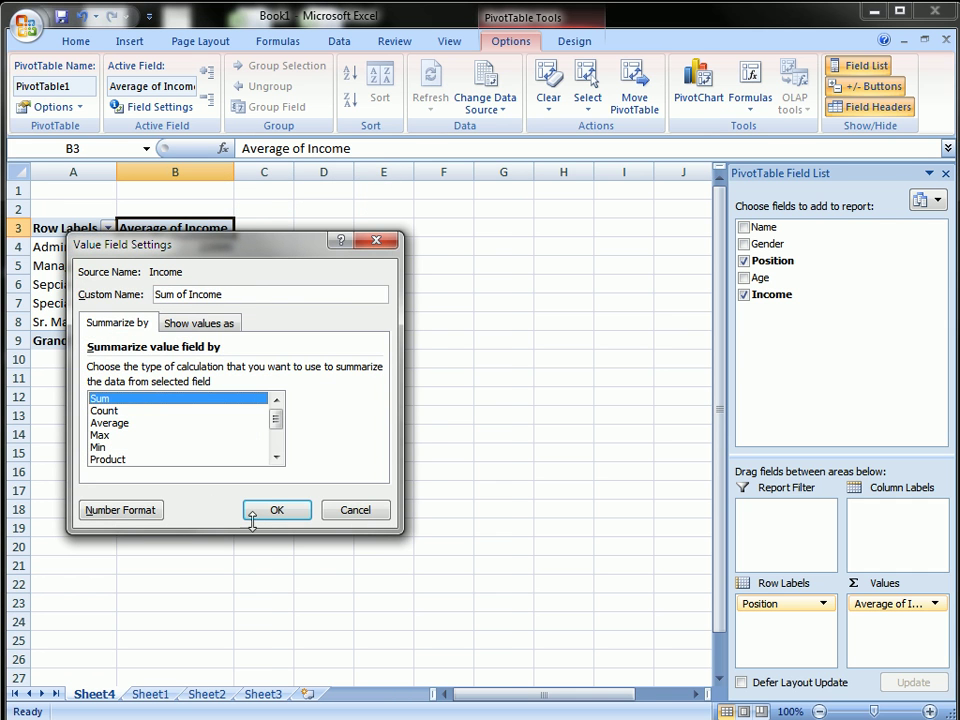
click(285, 510)
click(230, 338)
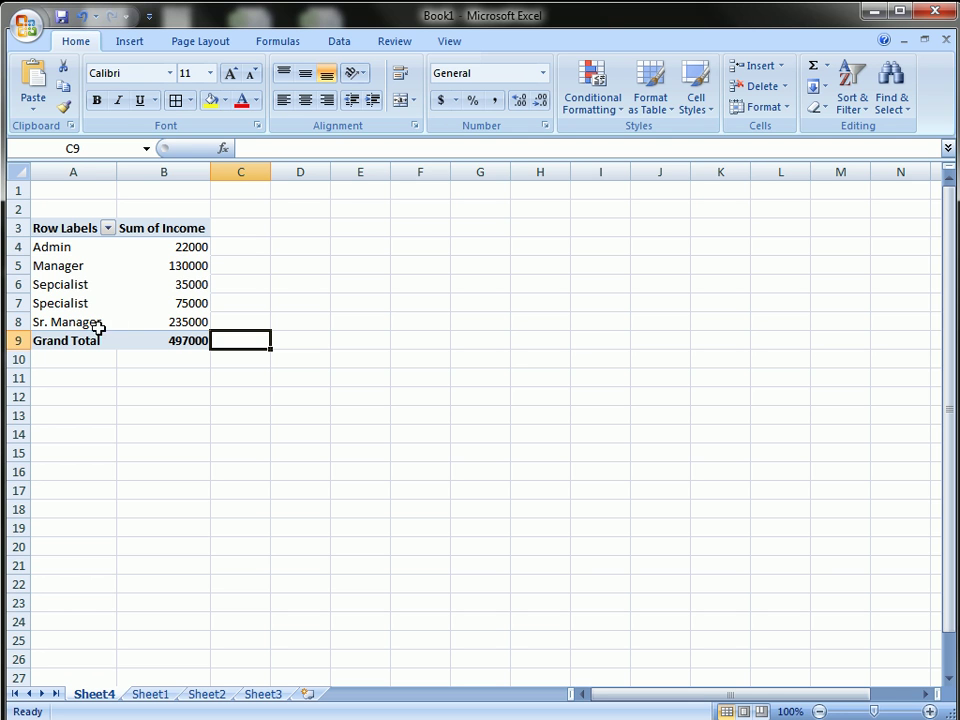
Step: Remove Position and Sum of Income from the Sheet4 pivot table's field areas
click(152, 693)
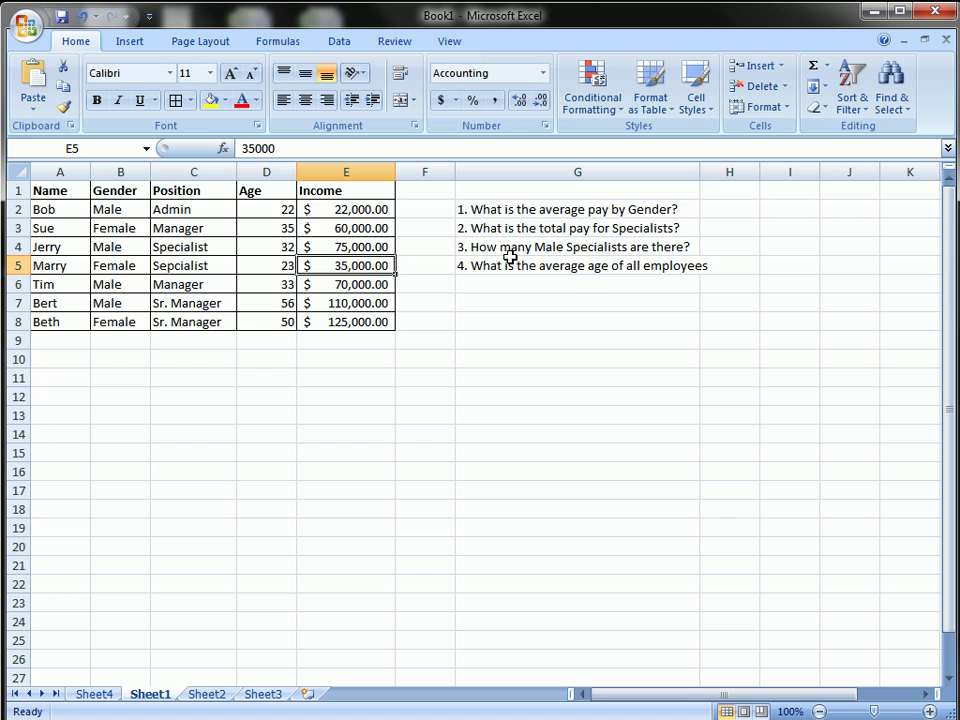
click(100, 692)
click(62, 250)
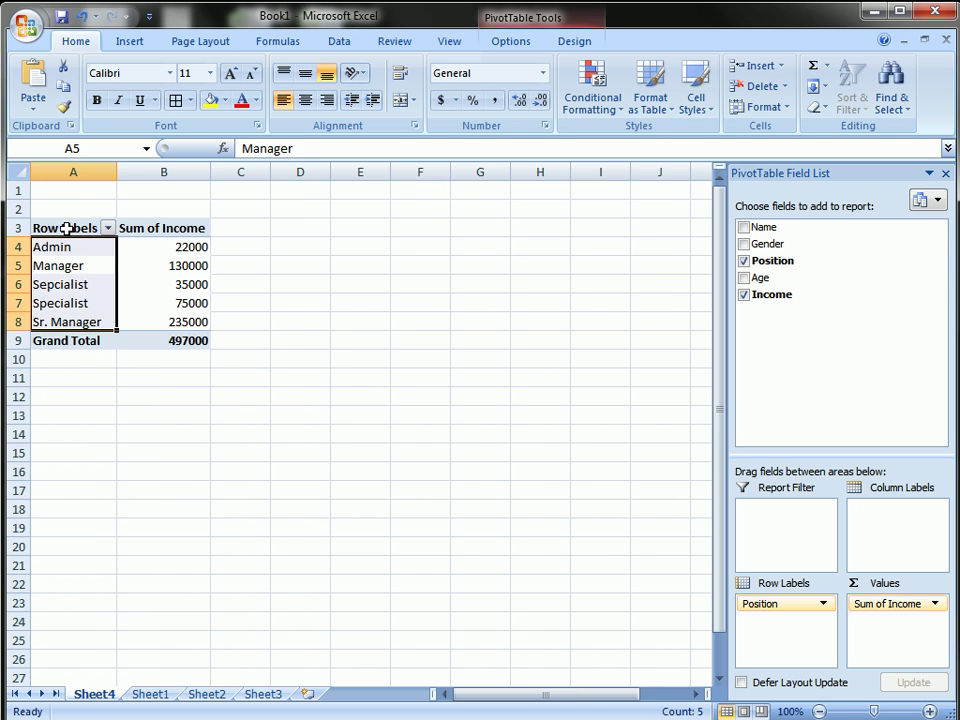
click(65, 228)
drag(761, 604, 795, 612)
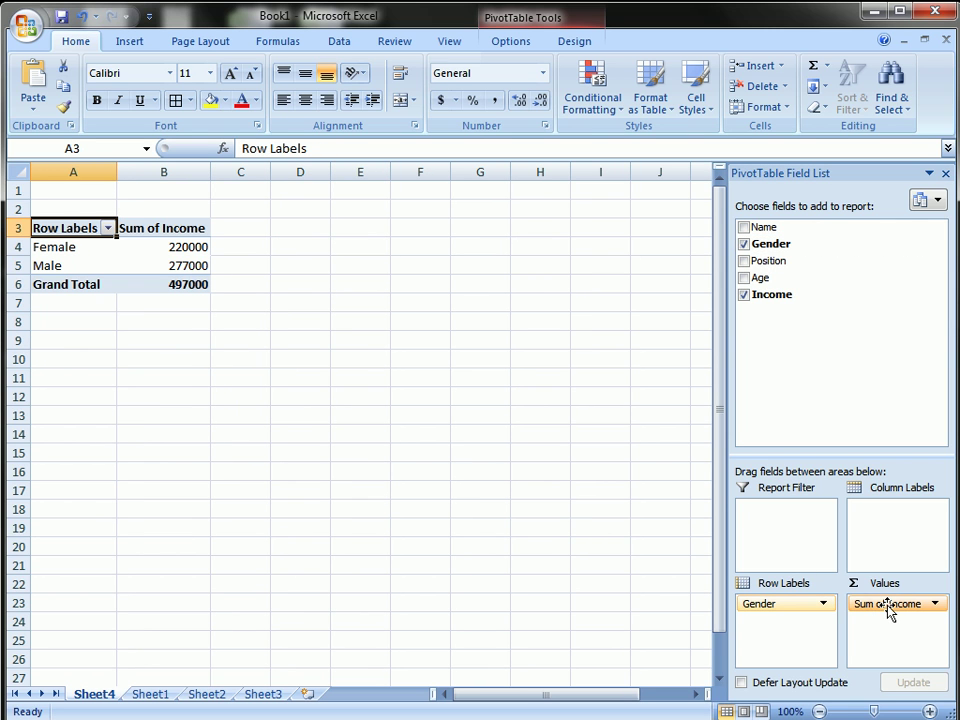
drag(888, 607, 834, 328)
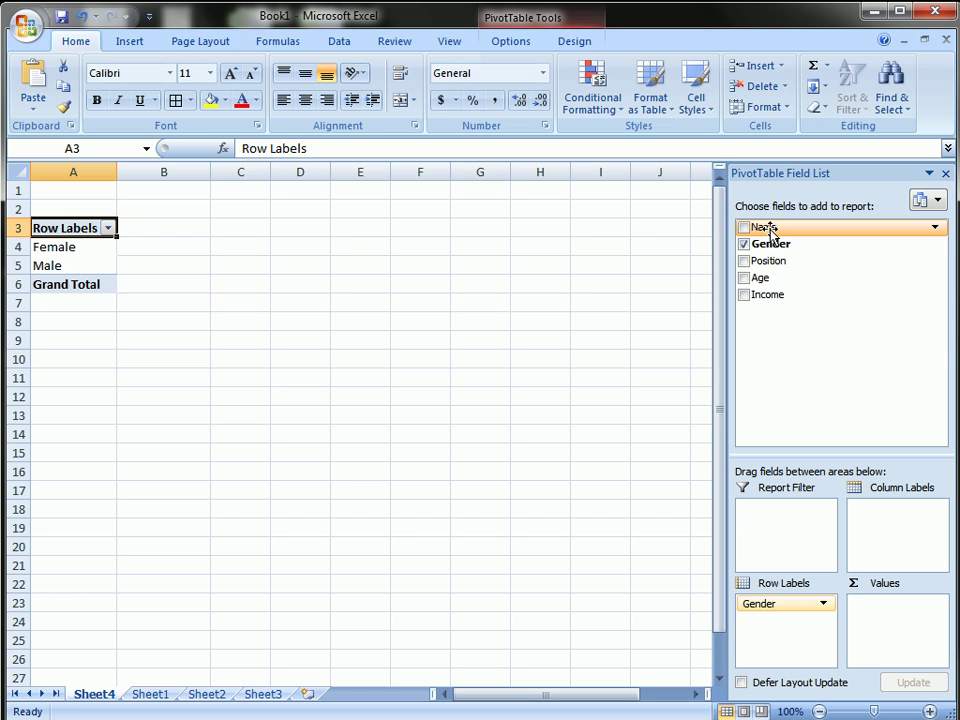
Step: Add Count of Name by gender (Female 3, Male 4, total 7), then view Sheet1
drag(770, 229, 852, 612)
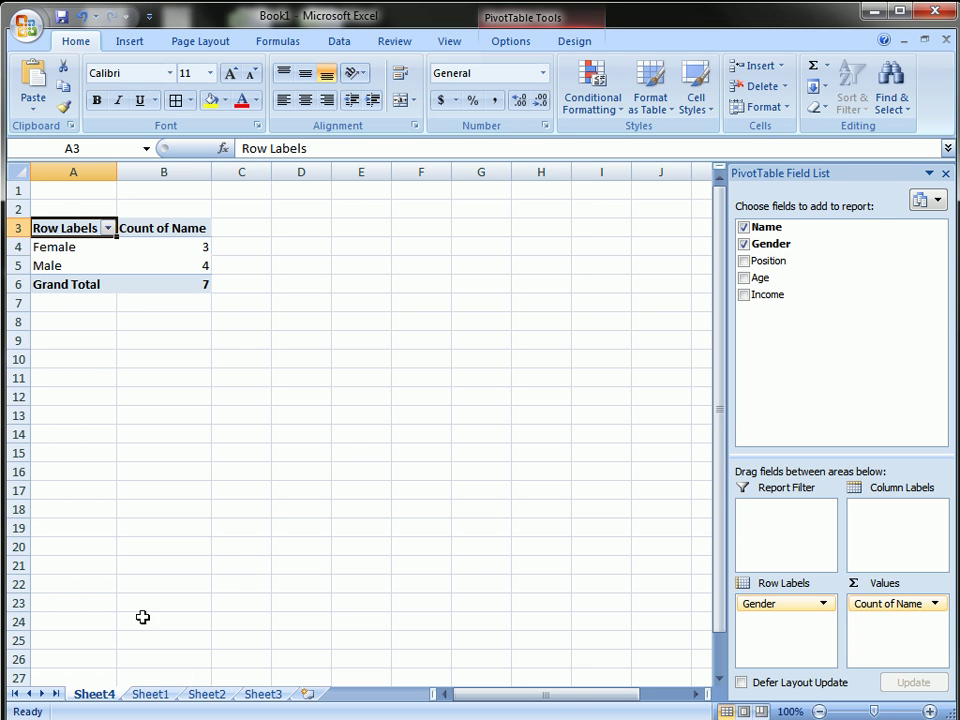
click(150, 693)
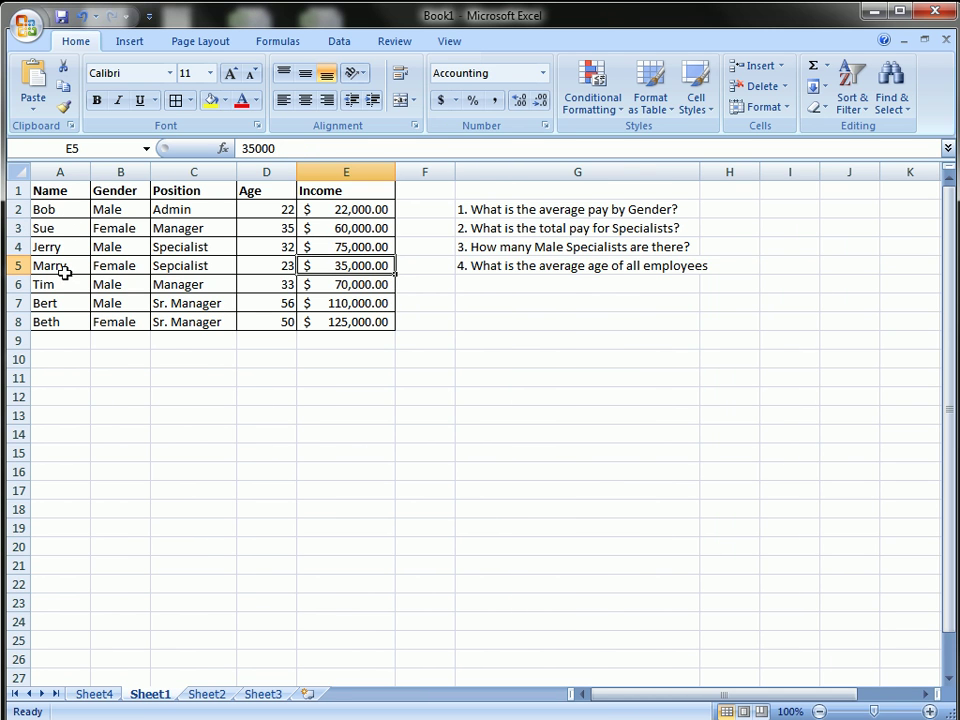
click(92, 695)
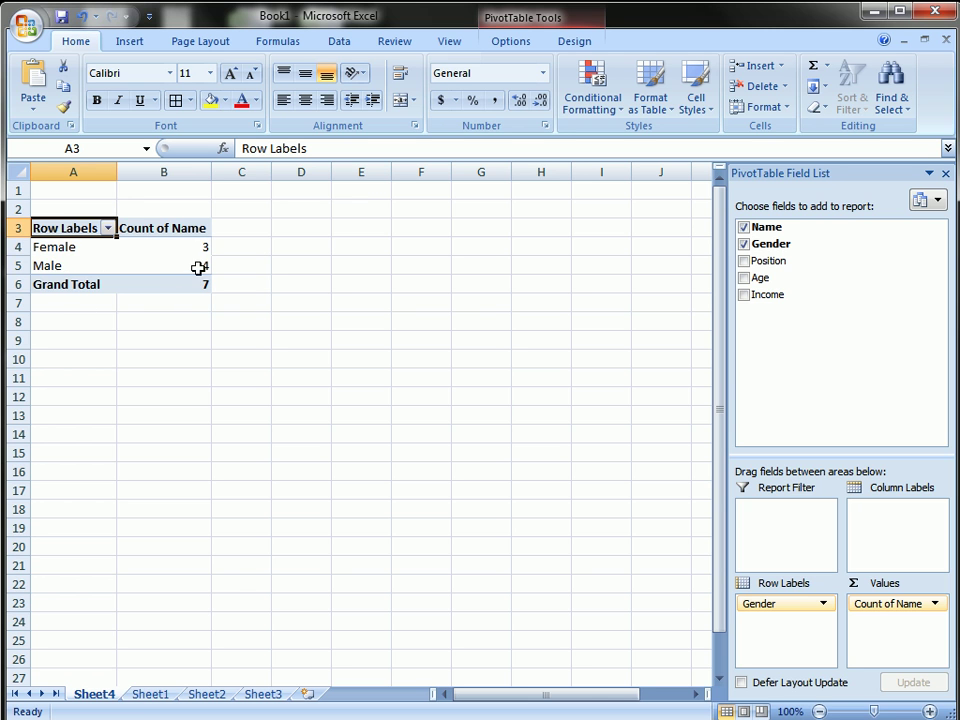
click(146, 694)
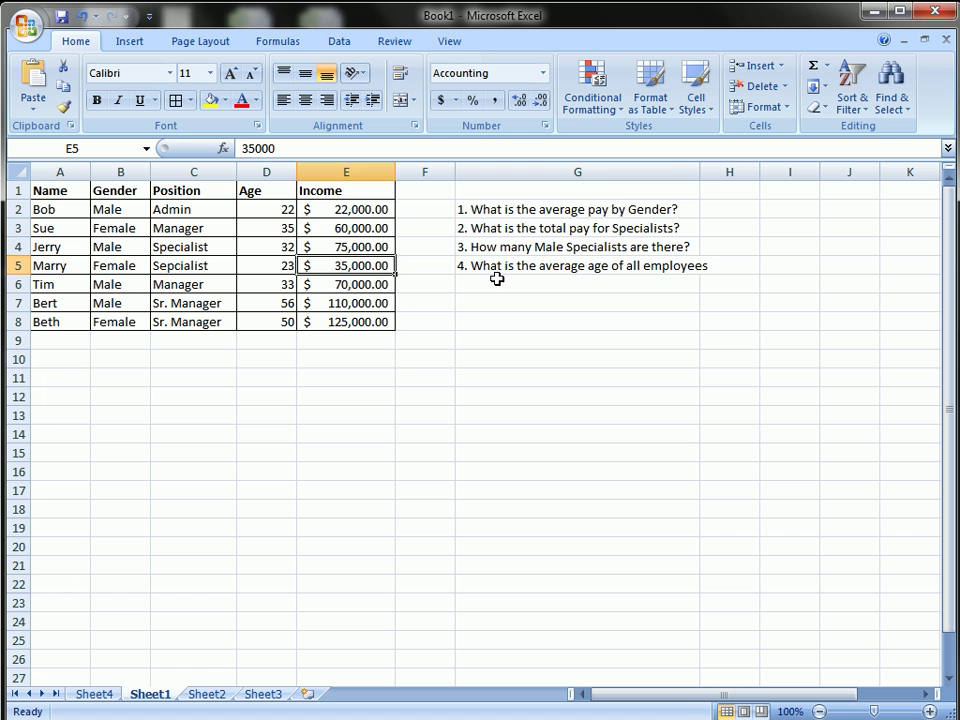
Step: Replace Count of Name with Age in Values, summing Female 108 and Male 143
click(97, 694)
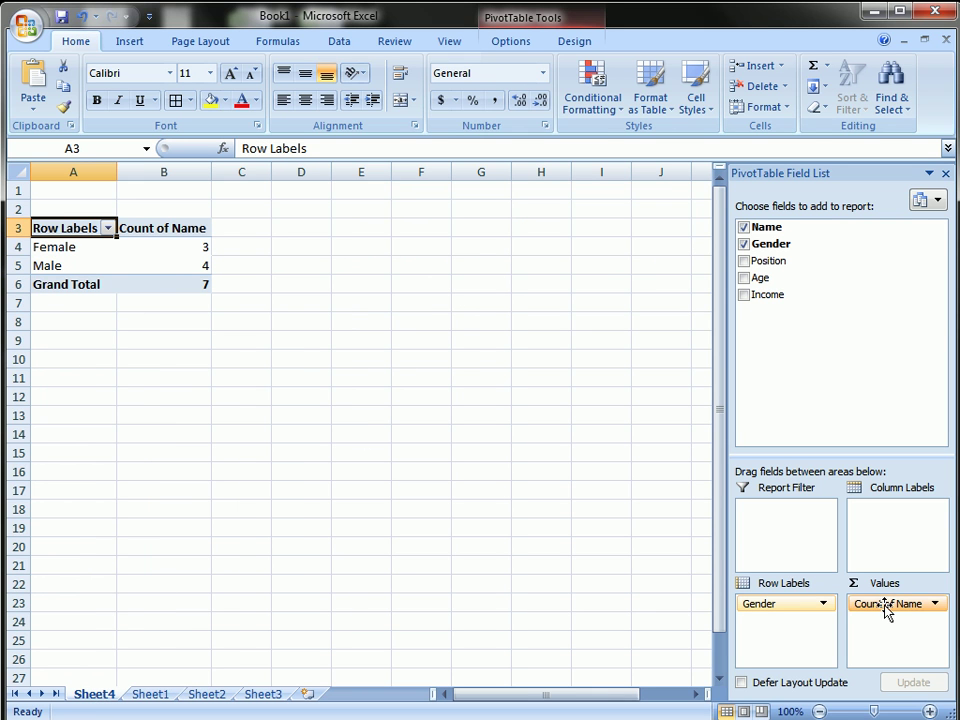
mouse_move(885, 615)
mouse_down()
mouse_move(840, 399)
mouse_move(772, 277)
mouse_move(900, 626)
mouse_up()
click(165, 246)
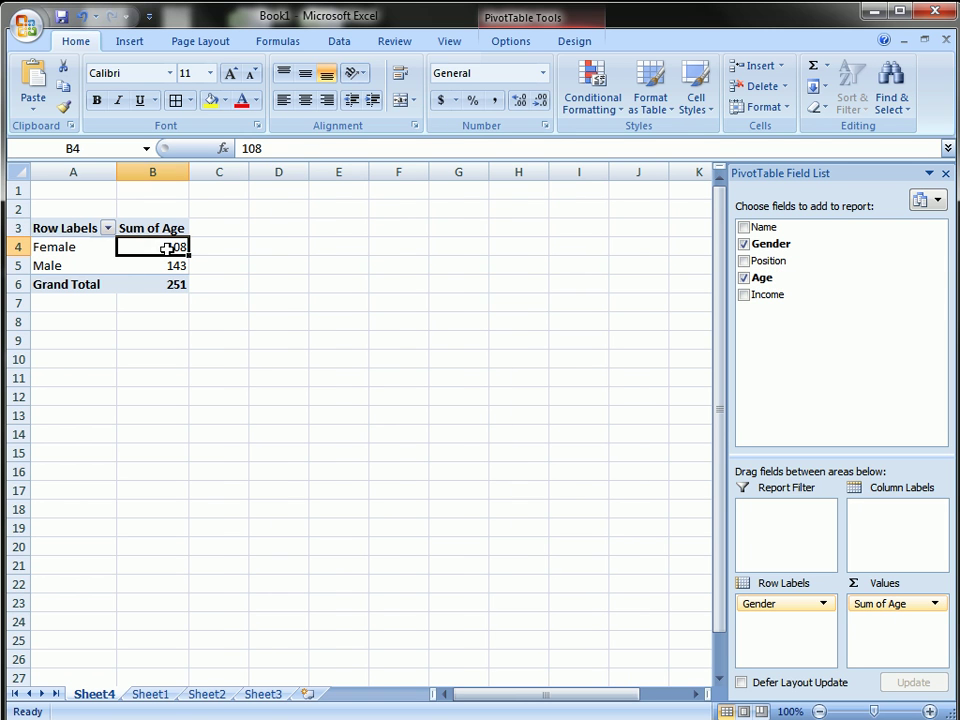
click(166, 265)
Step: Summarize Age by Average (Female 36, Male 35.75, total 35.857), then view Sheet1
click(146, 226)
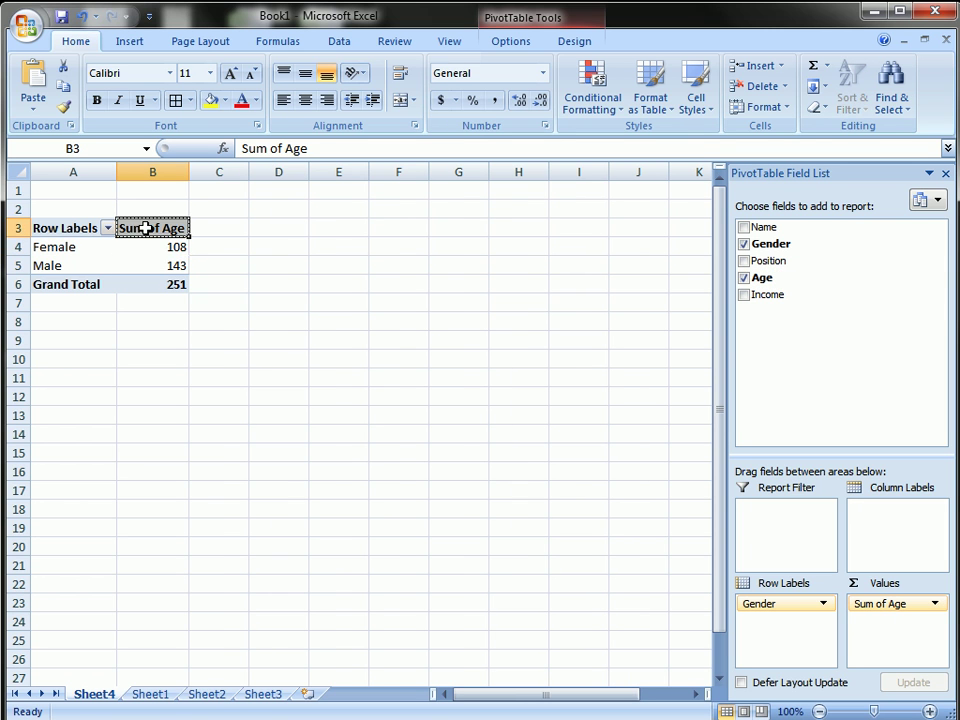
right_click(146, 228)
click(240, 396)
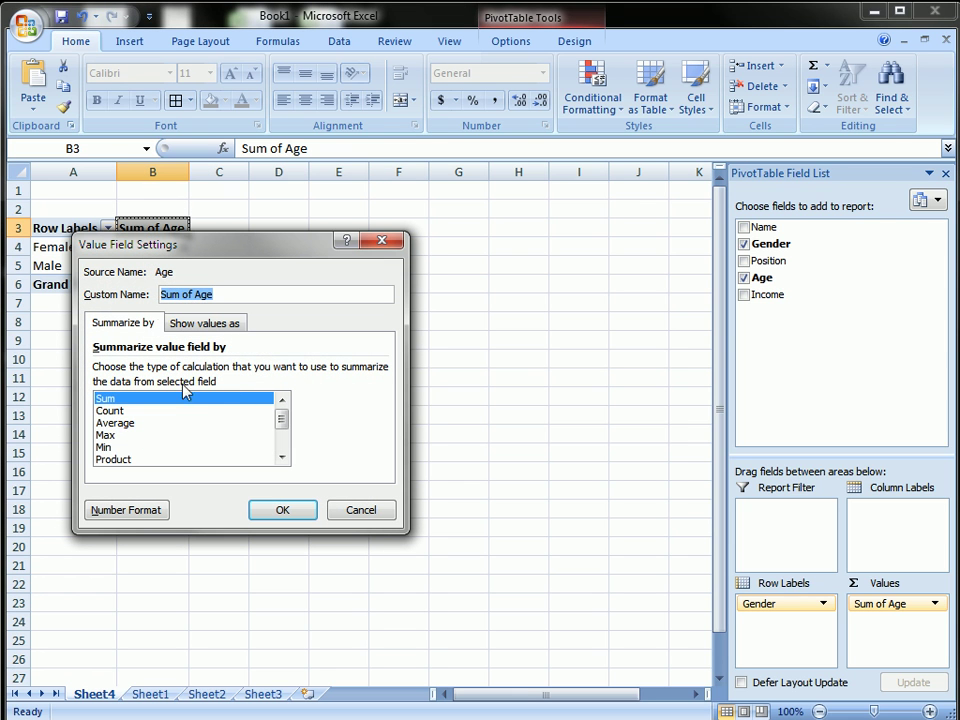
click(116, 423)
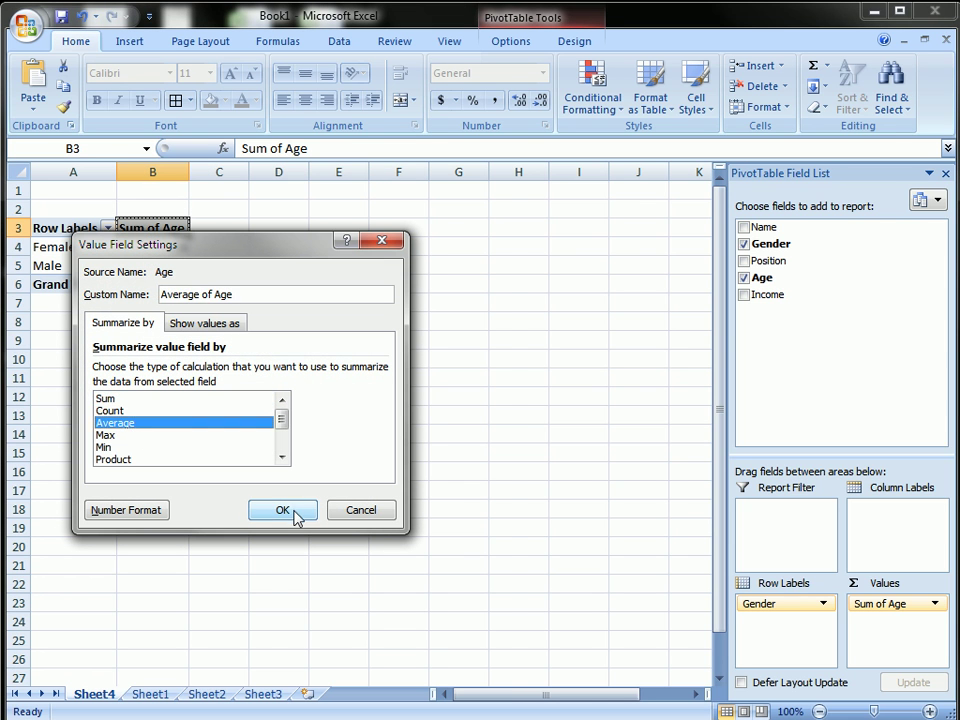
click(283, 510)
click(300, 300)
drag(190, 247, 75, 266)
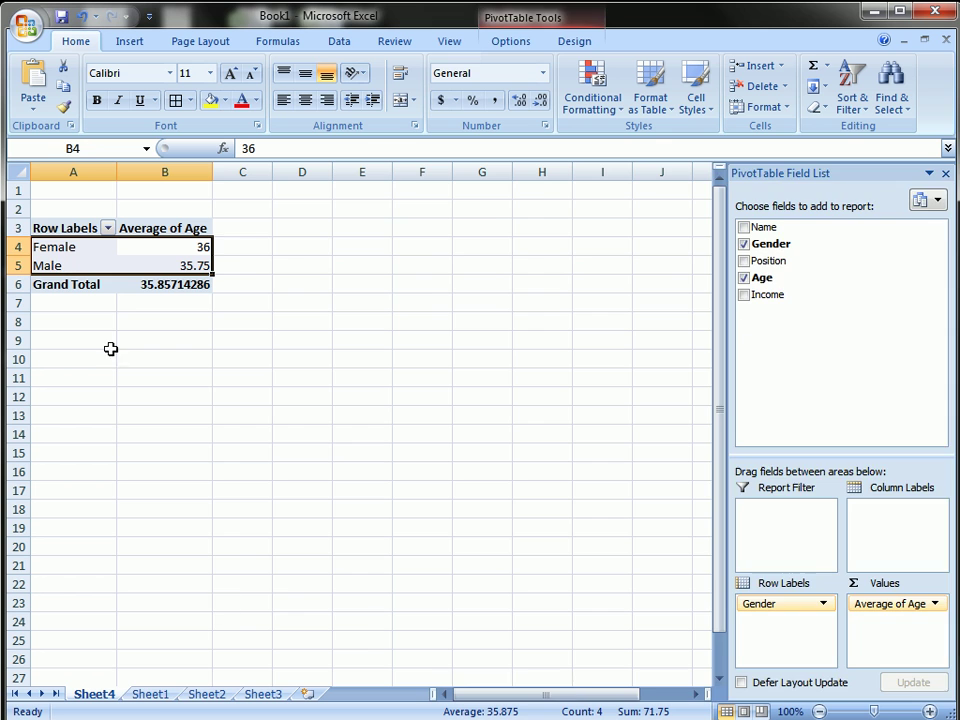
click(150, 697)
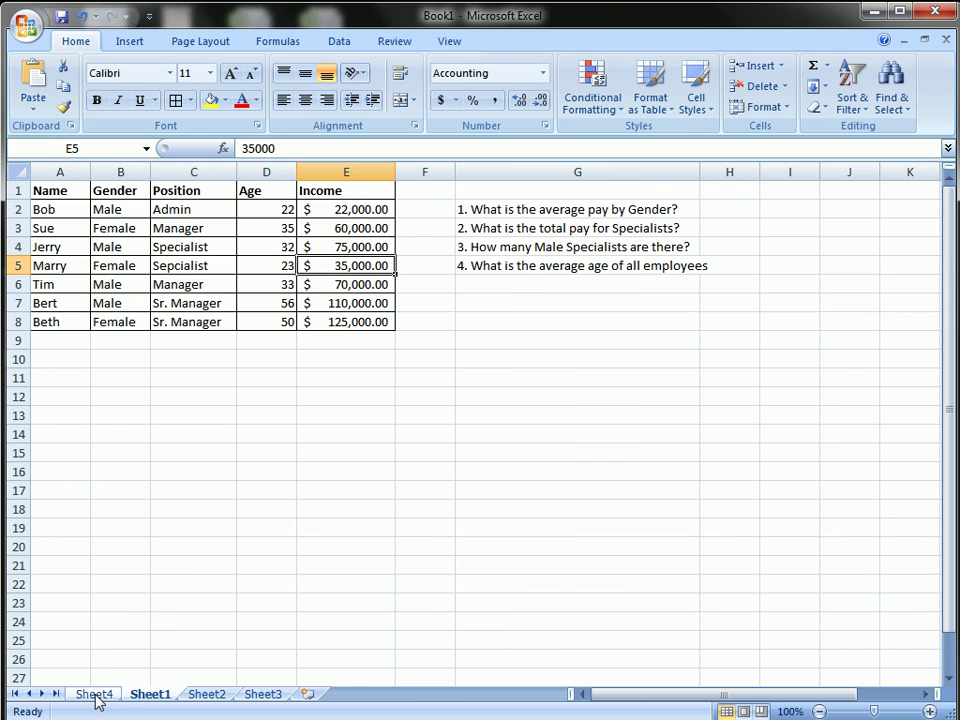
Step: On the Sheet4 pivot table, remove Gender from Row Labels, then restore it
click(95, 694)
click(85, 252)
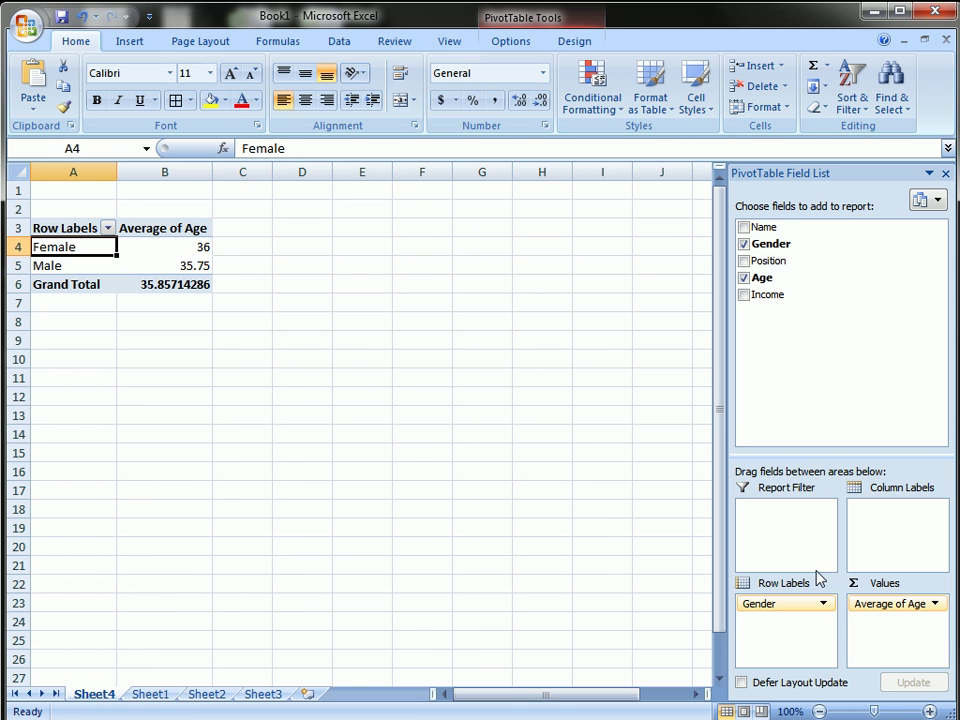
drag(791, 605, 797, 381)
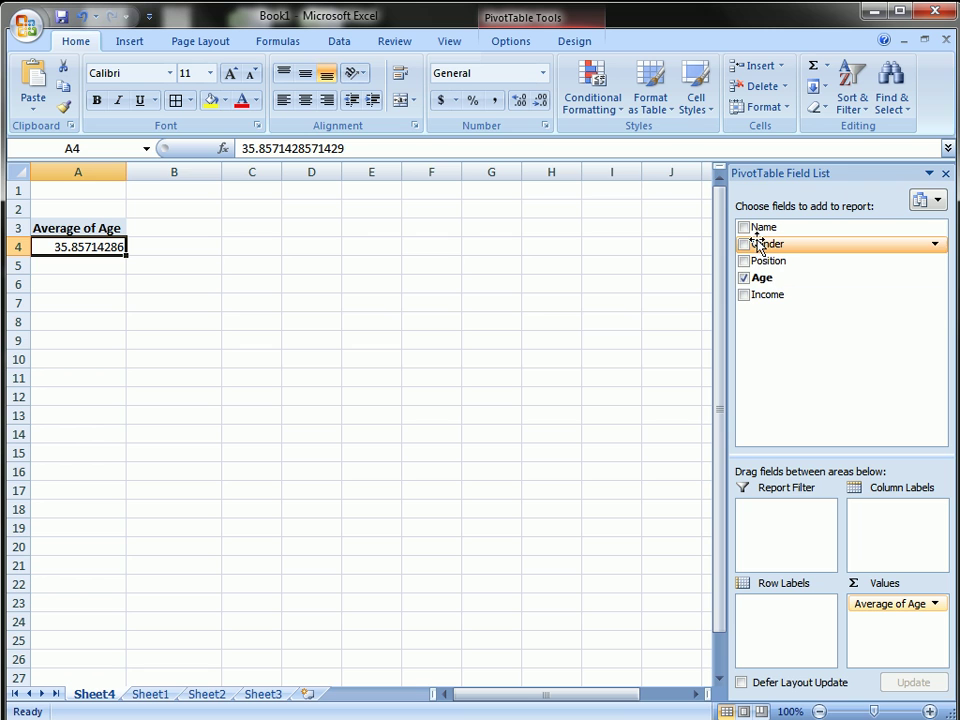
drag(754, 243, 795, 619)
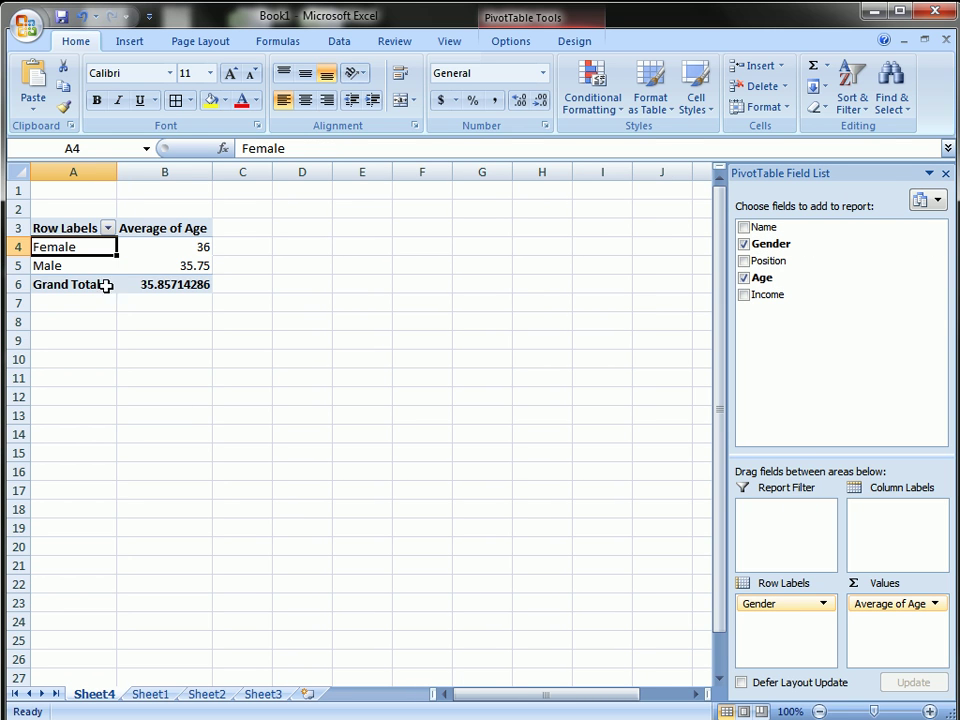
Step: Remove Gender so only the overall Average of Age, 35.85714286, remains, then return to Sheet1
drag(85, 285, 190, 285)
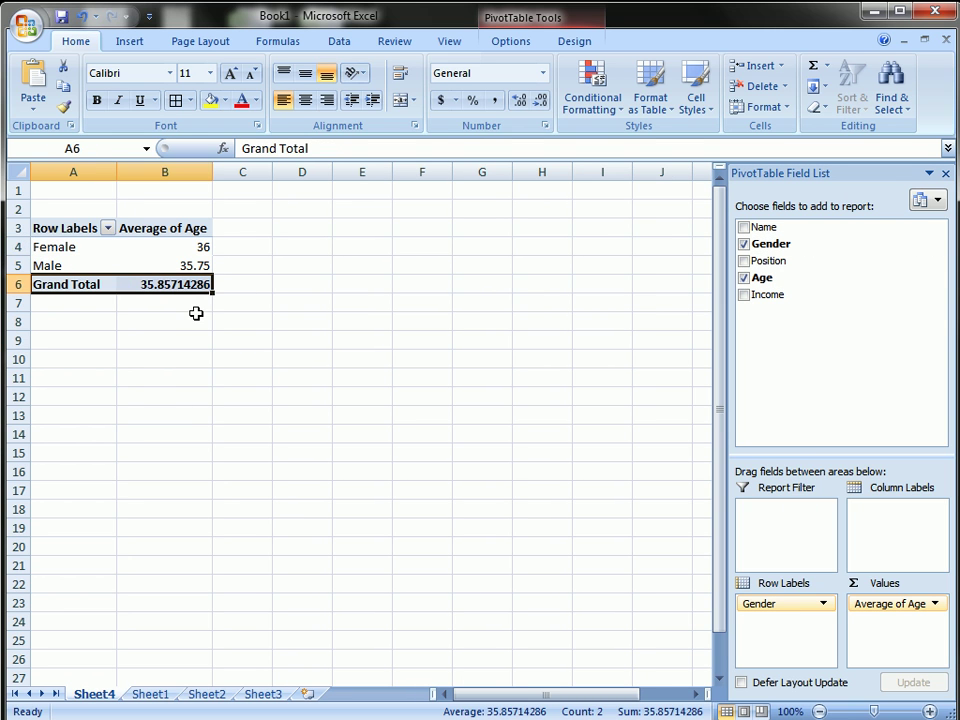
drag(69, 244, 100, 272)
click(183, 287)
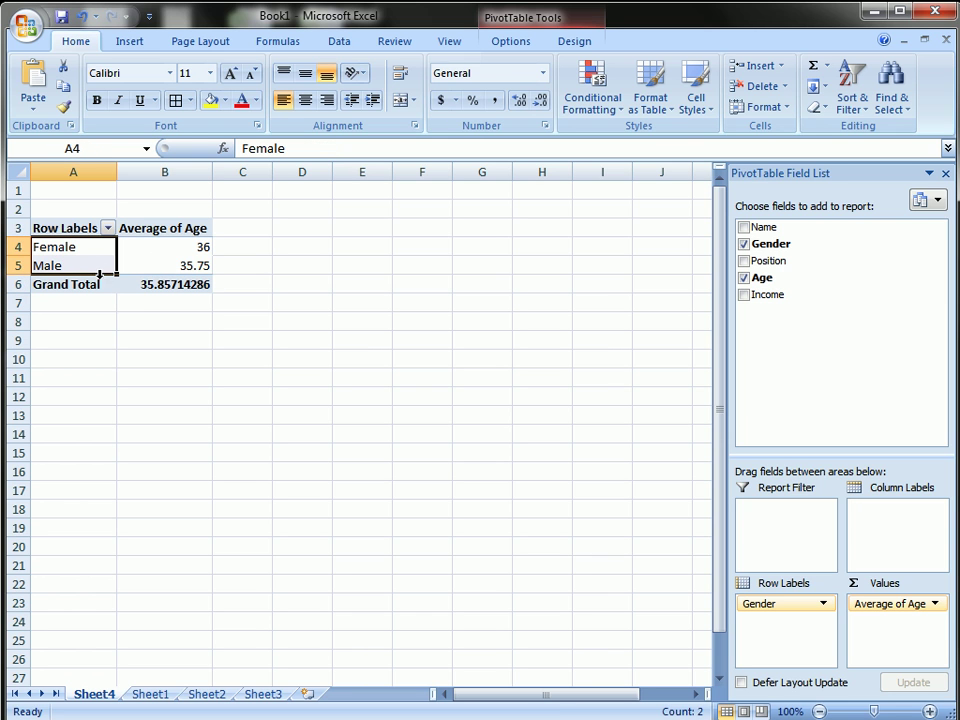
click(185, 285)
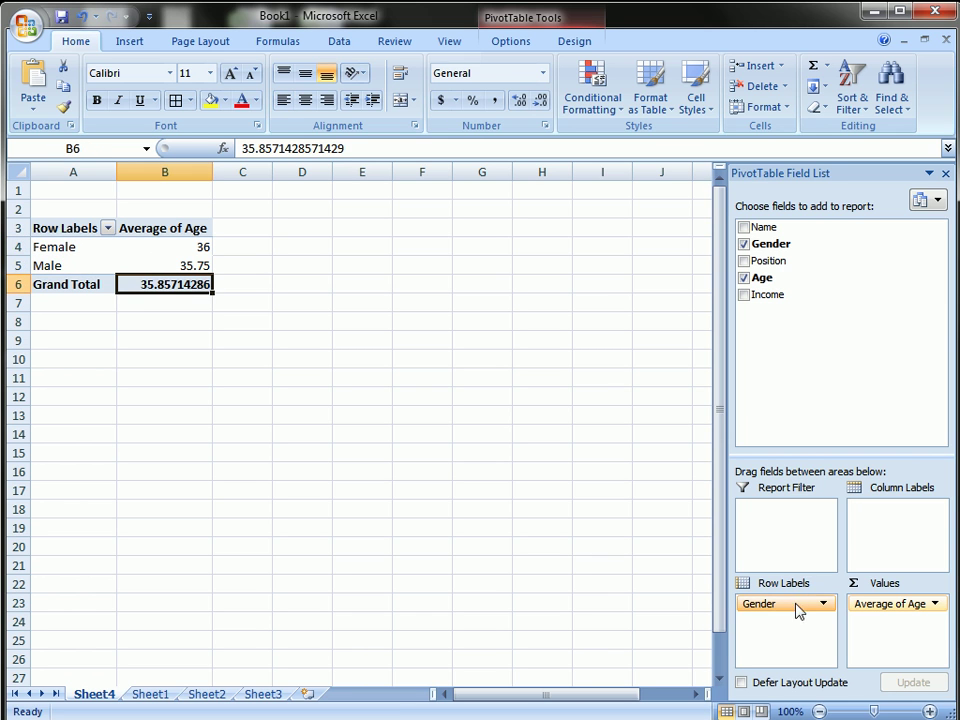
drag(795, 607, 500, 354)
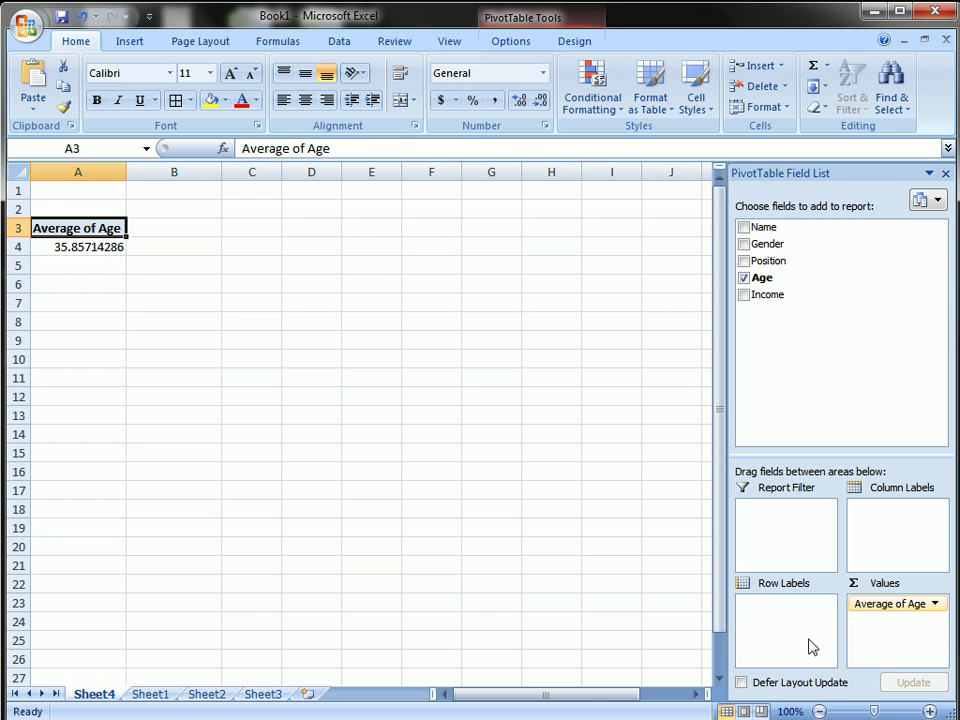
key(ctrl+Page_Down)
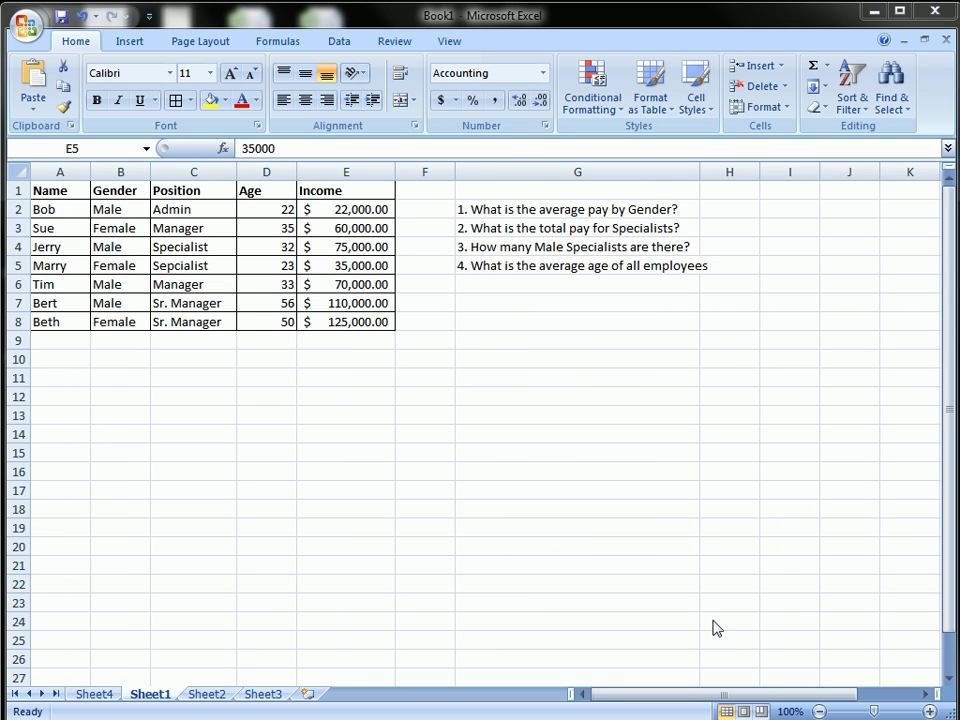